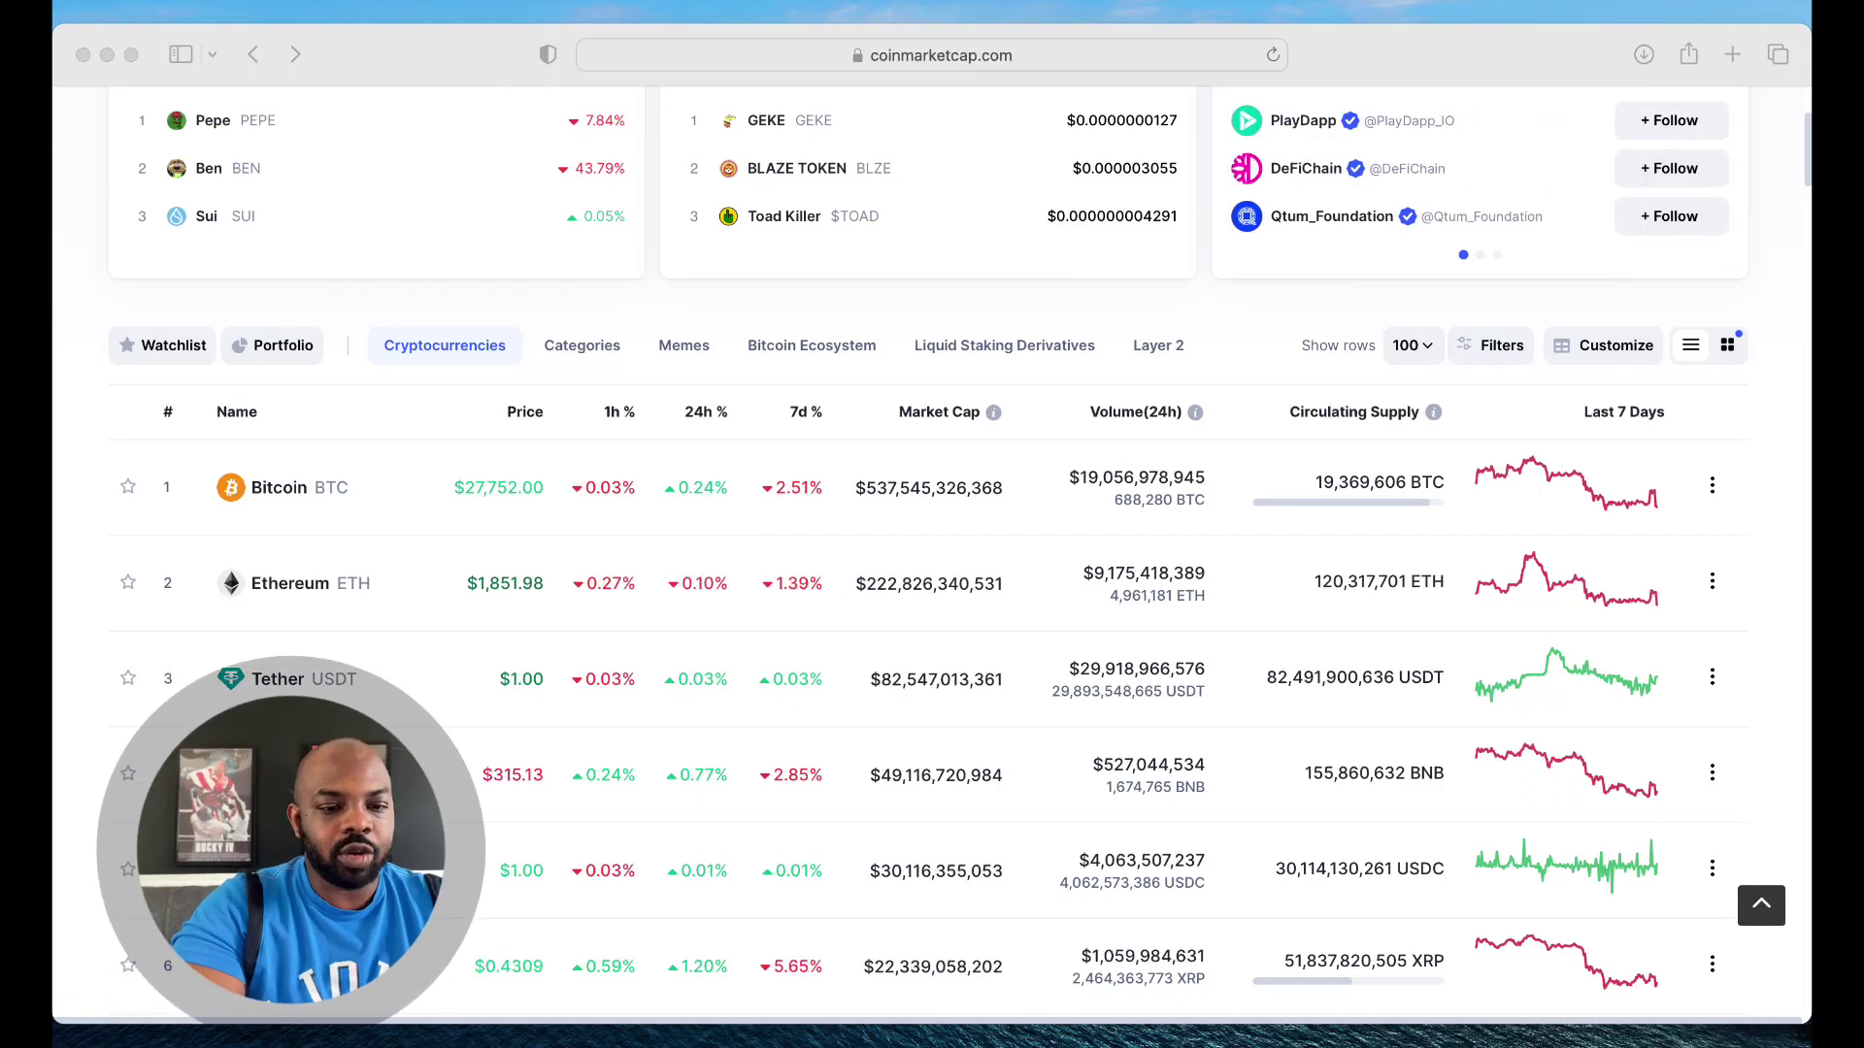
Step: Step Bitcoin's price chart through 7D and 1M, ending on 1Y (mid-2022 to May 2023)
left_click(1005, 819)
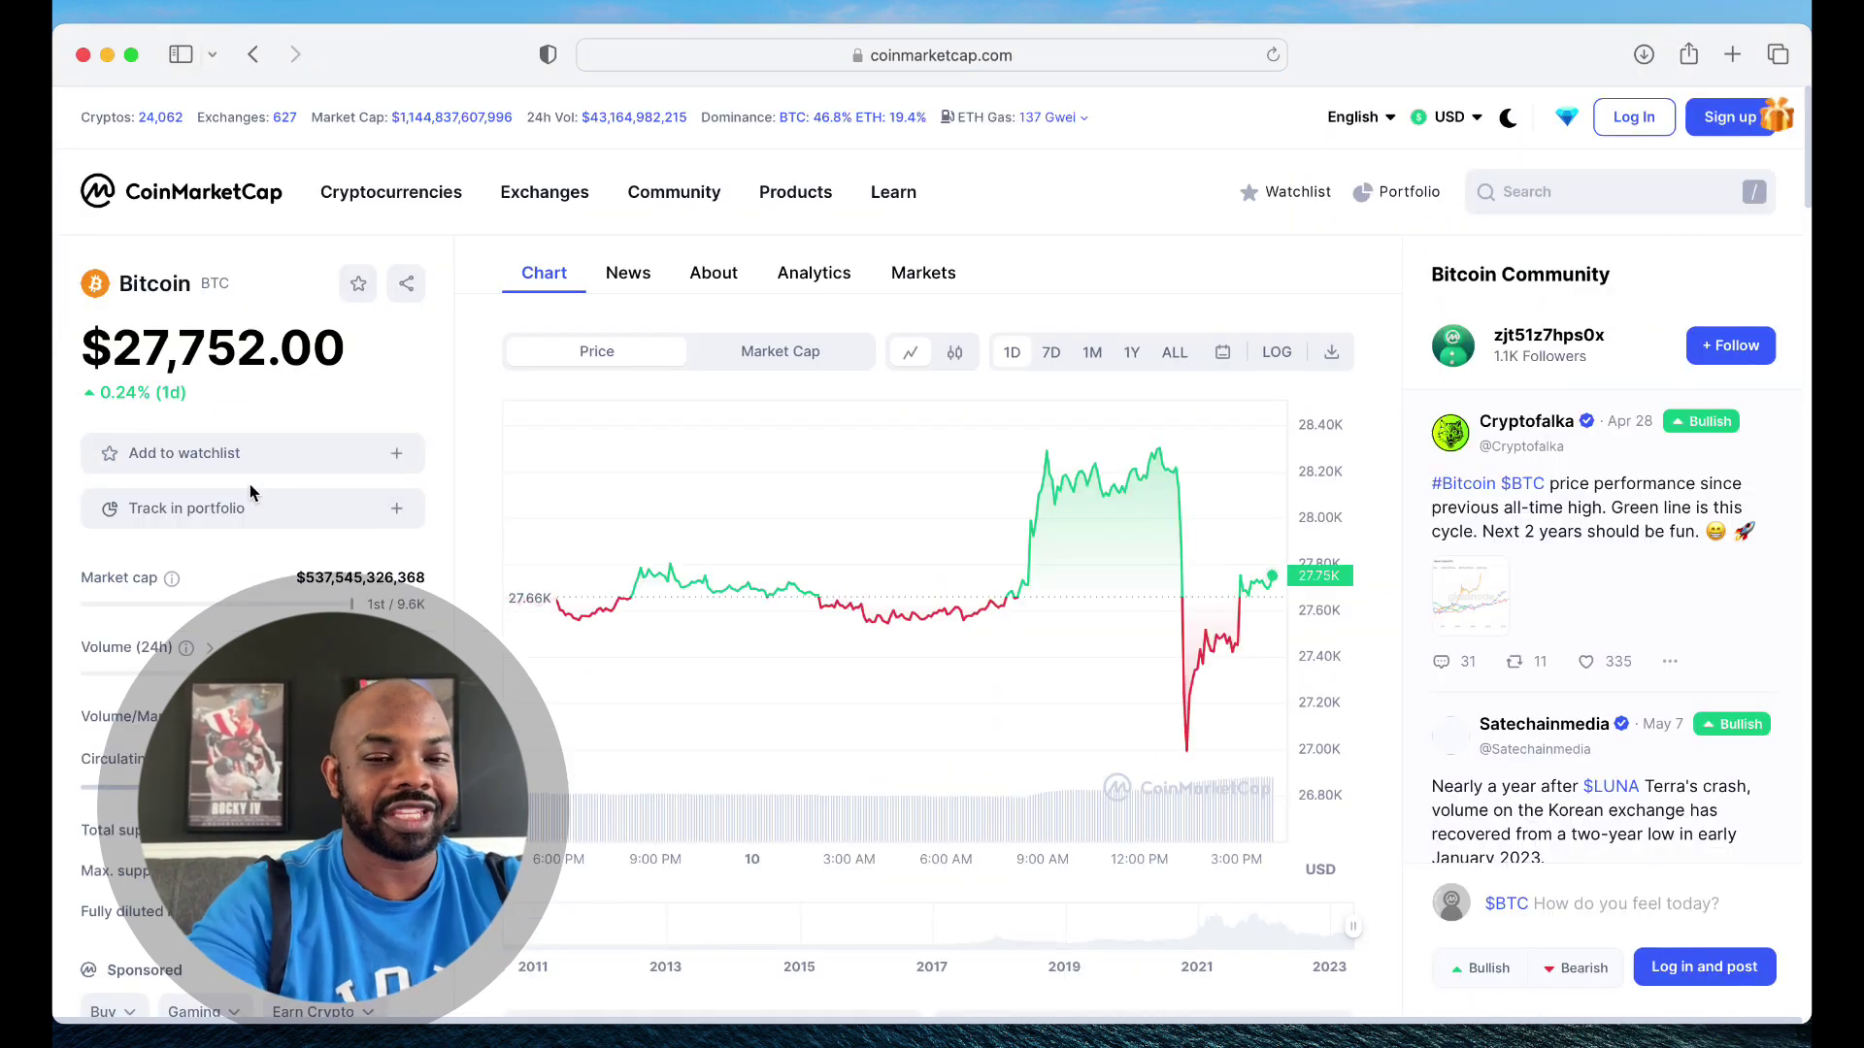
left_click(1051, 364)
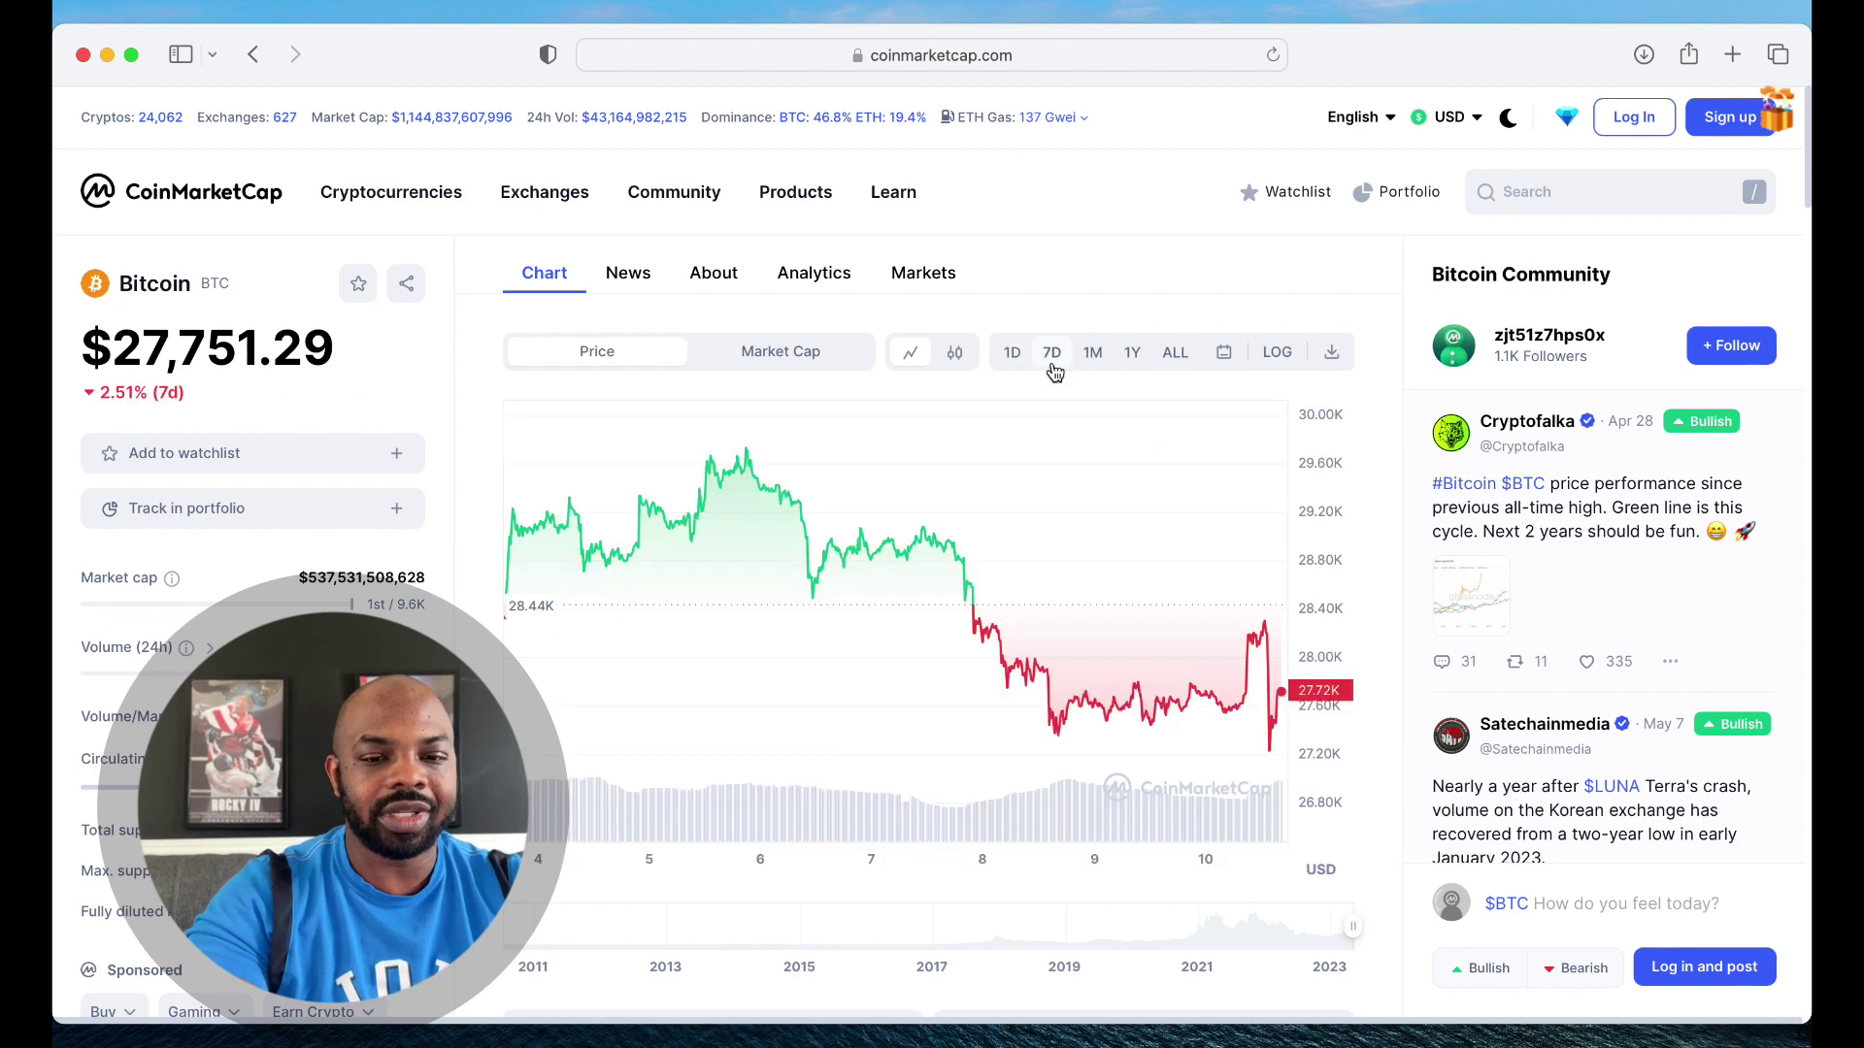
left_click(1089, 355)
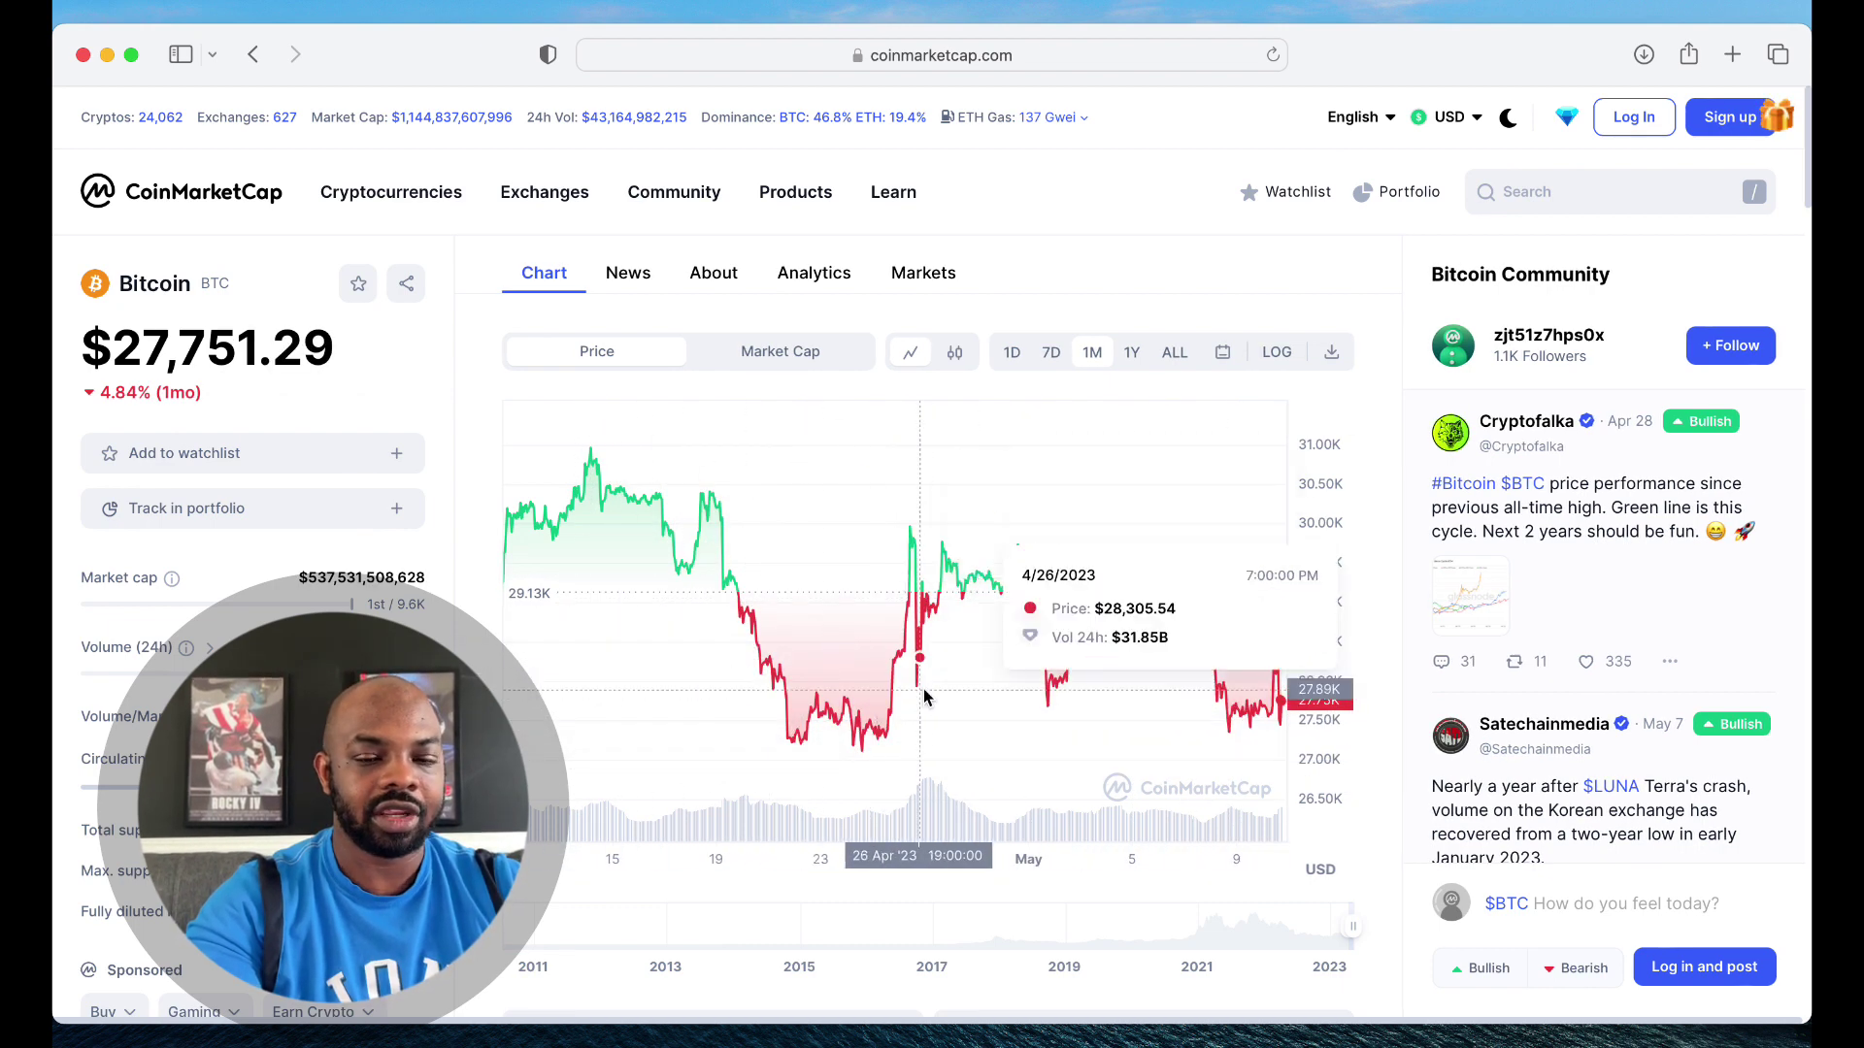
mouse_move(1038, 653)
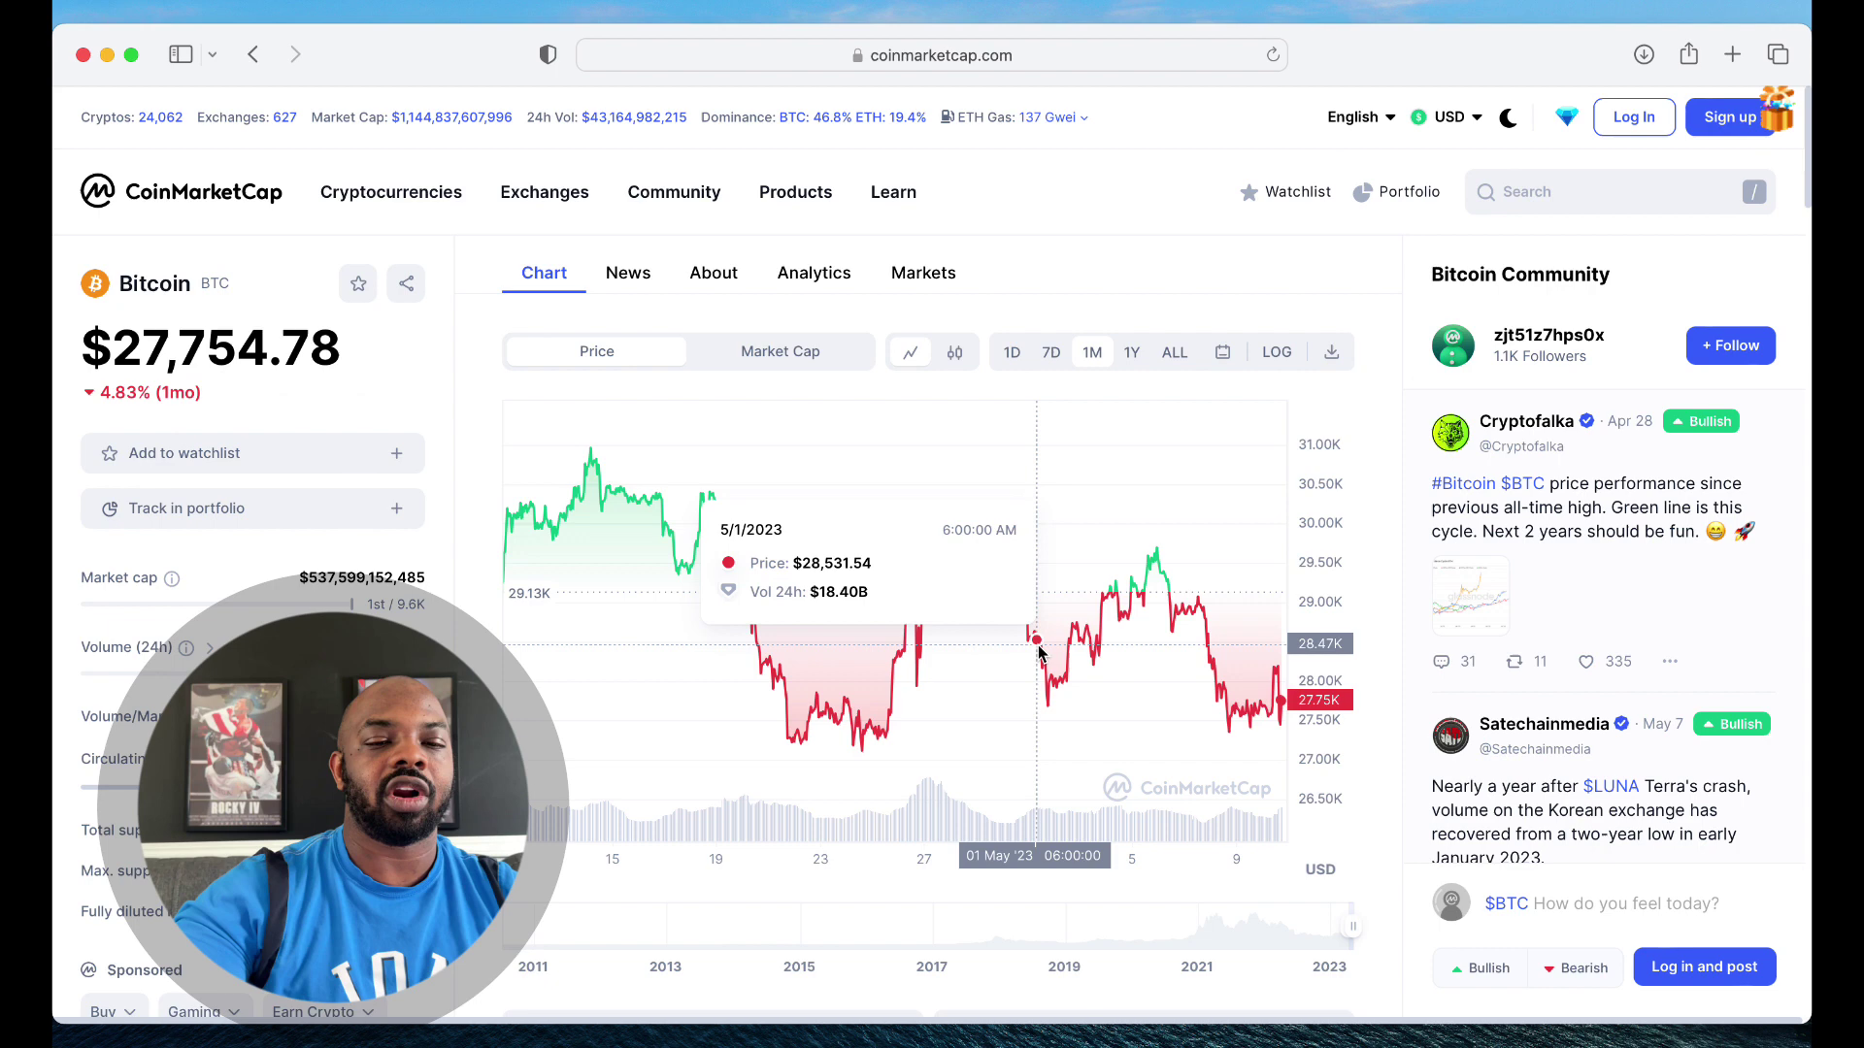
left_click(1134, 360)
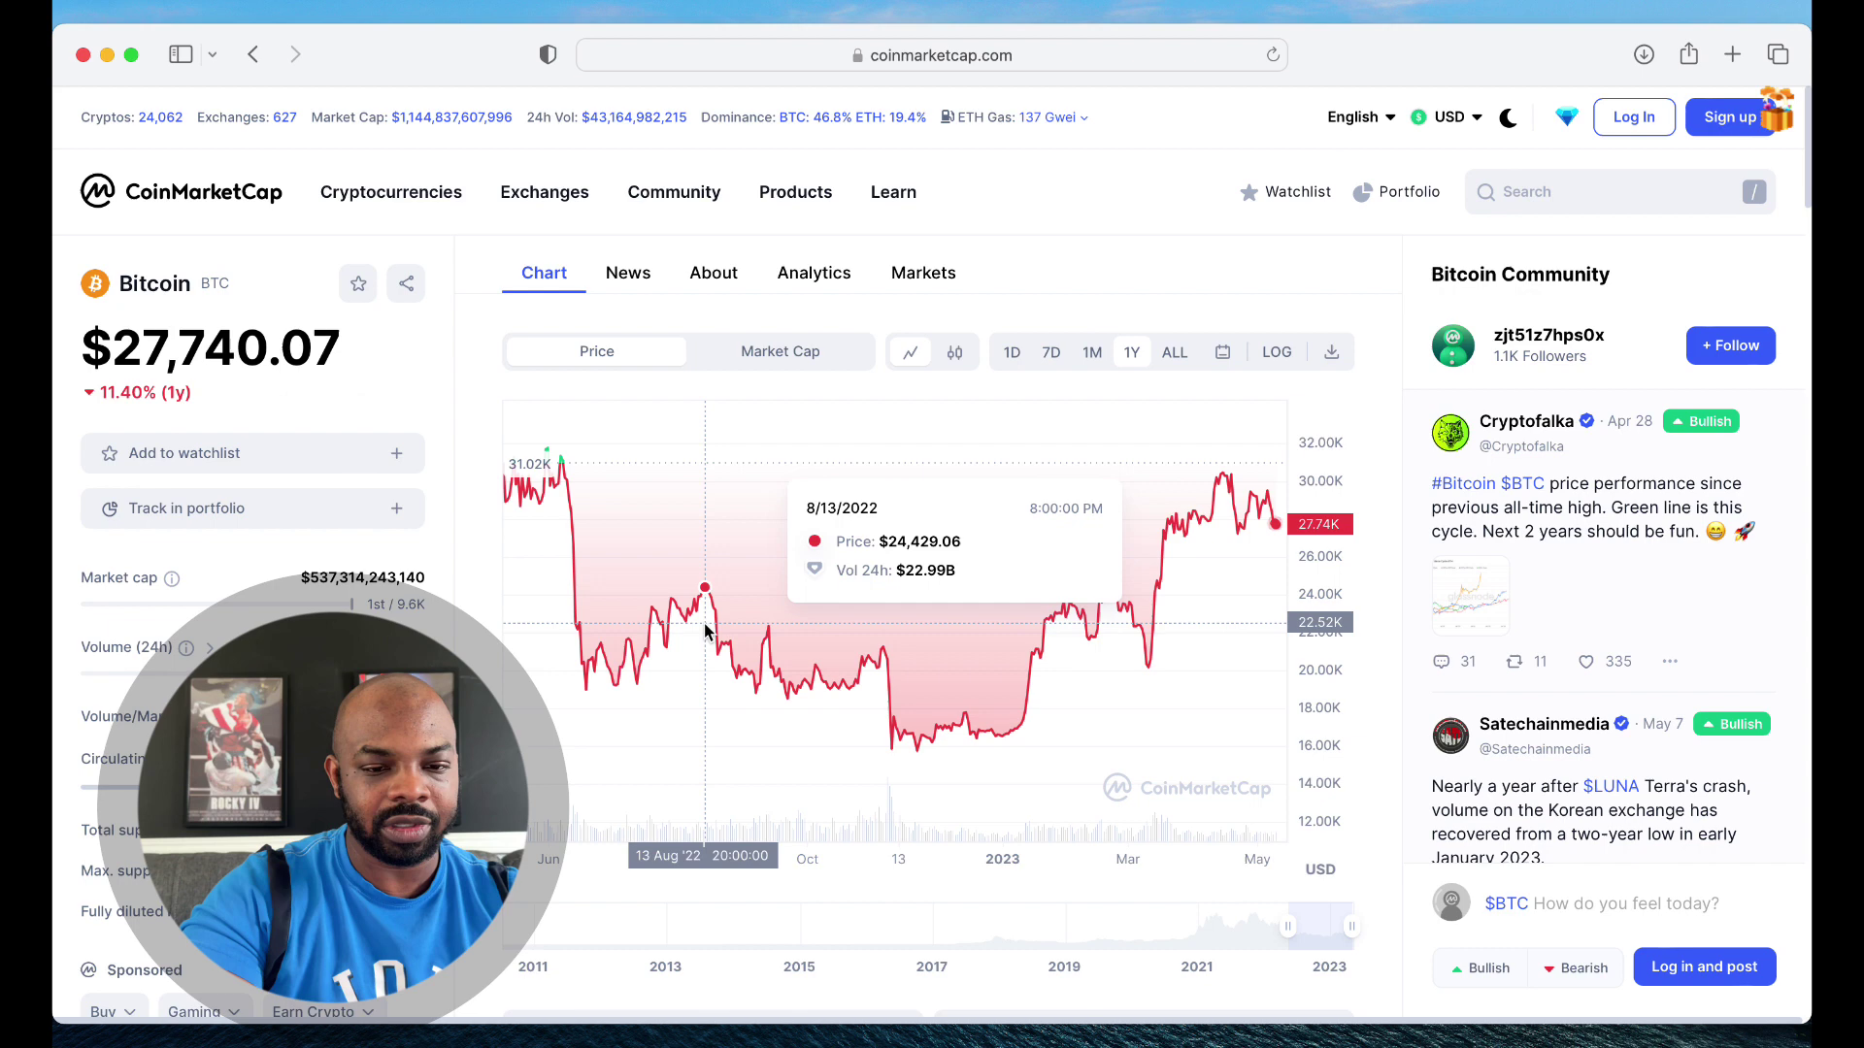
Step: Expand Bitcoin's price chart to its full ALL-time history
left_click(1174, 353)
scroll(978, 645, "down", 2)
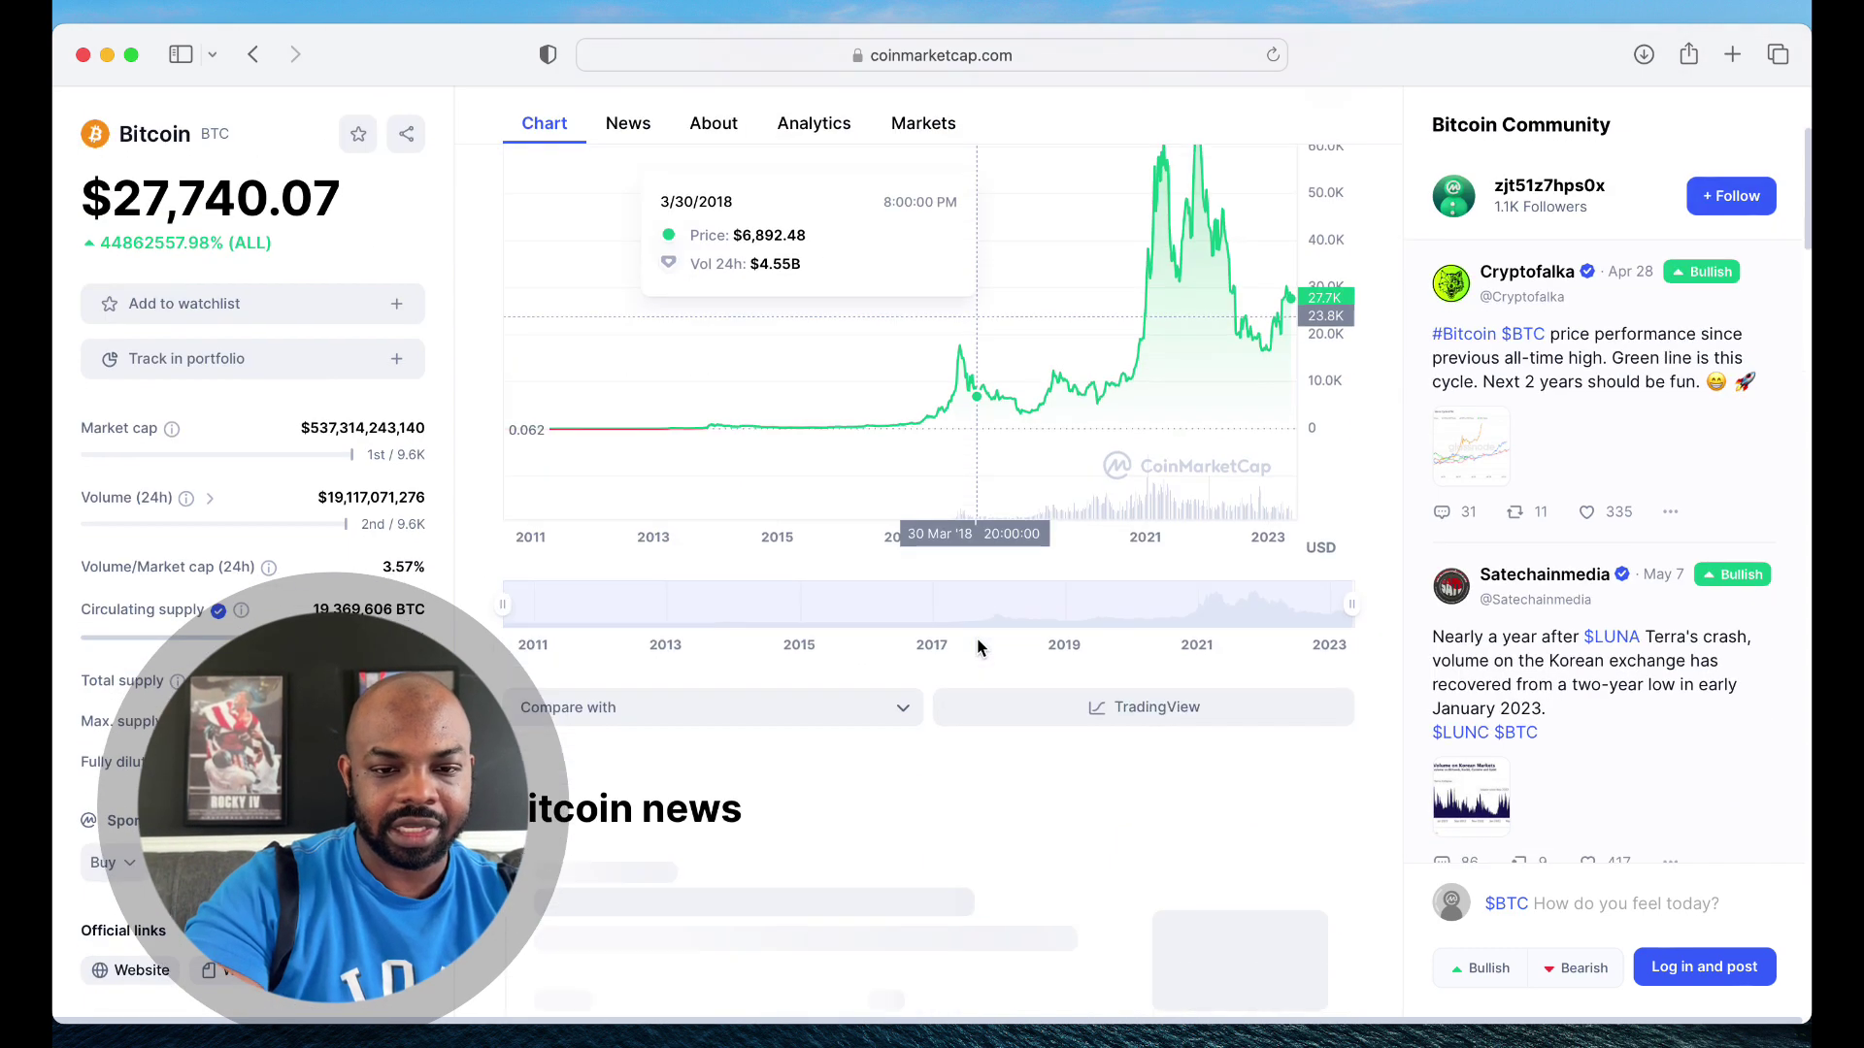
scroll(977, 642, "up", 1)
scroll(977, 645, "up", 2)
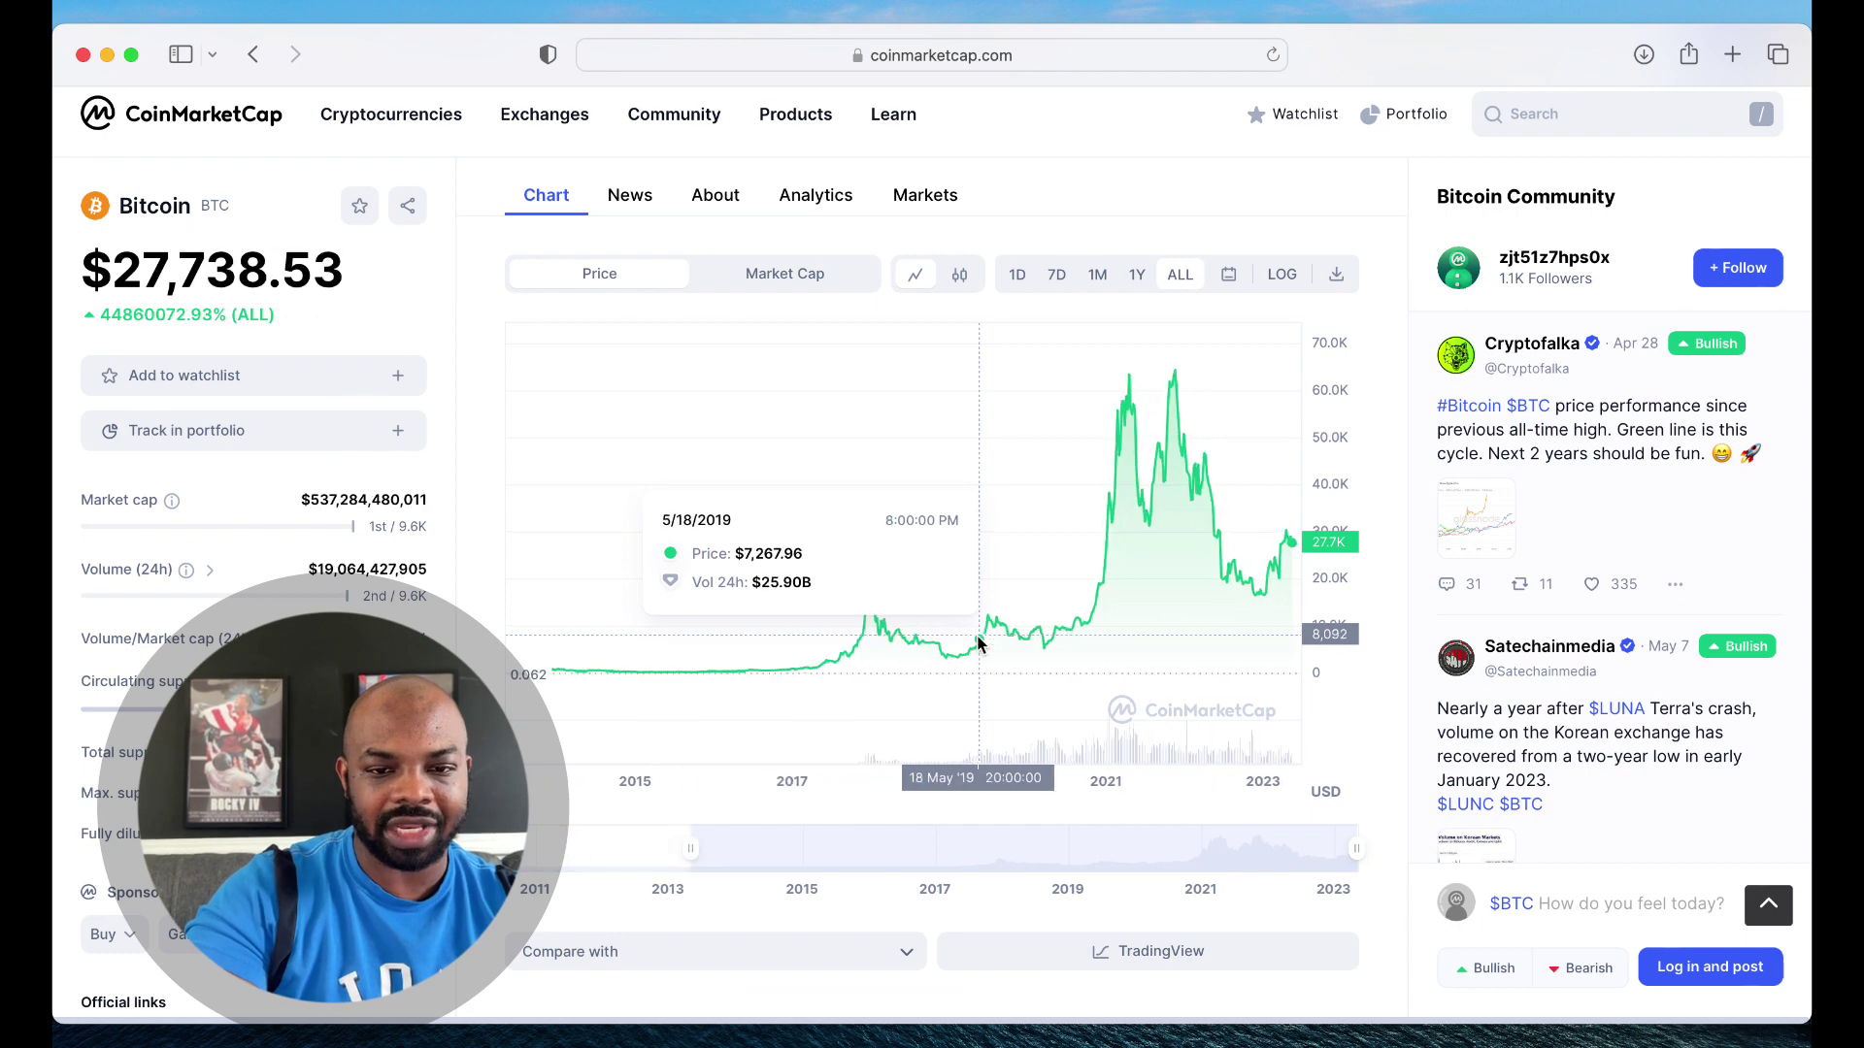
scroll(978, 646, "up", 2)
scroll(978, 644, "up", 2)
scroll(976, 644, "up", 2)
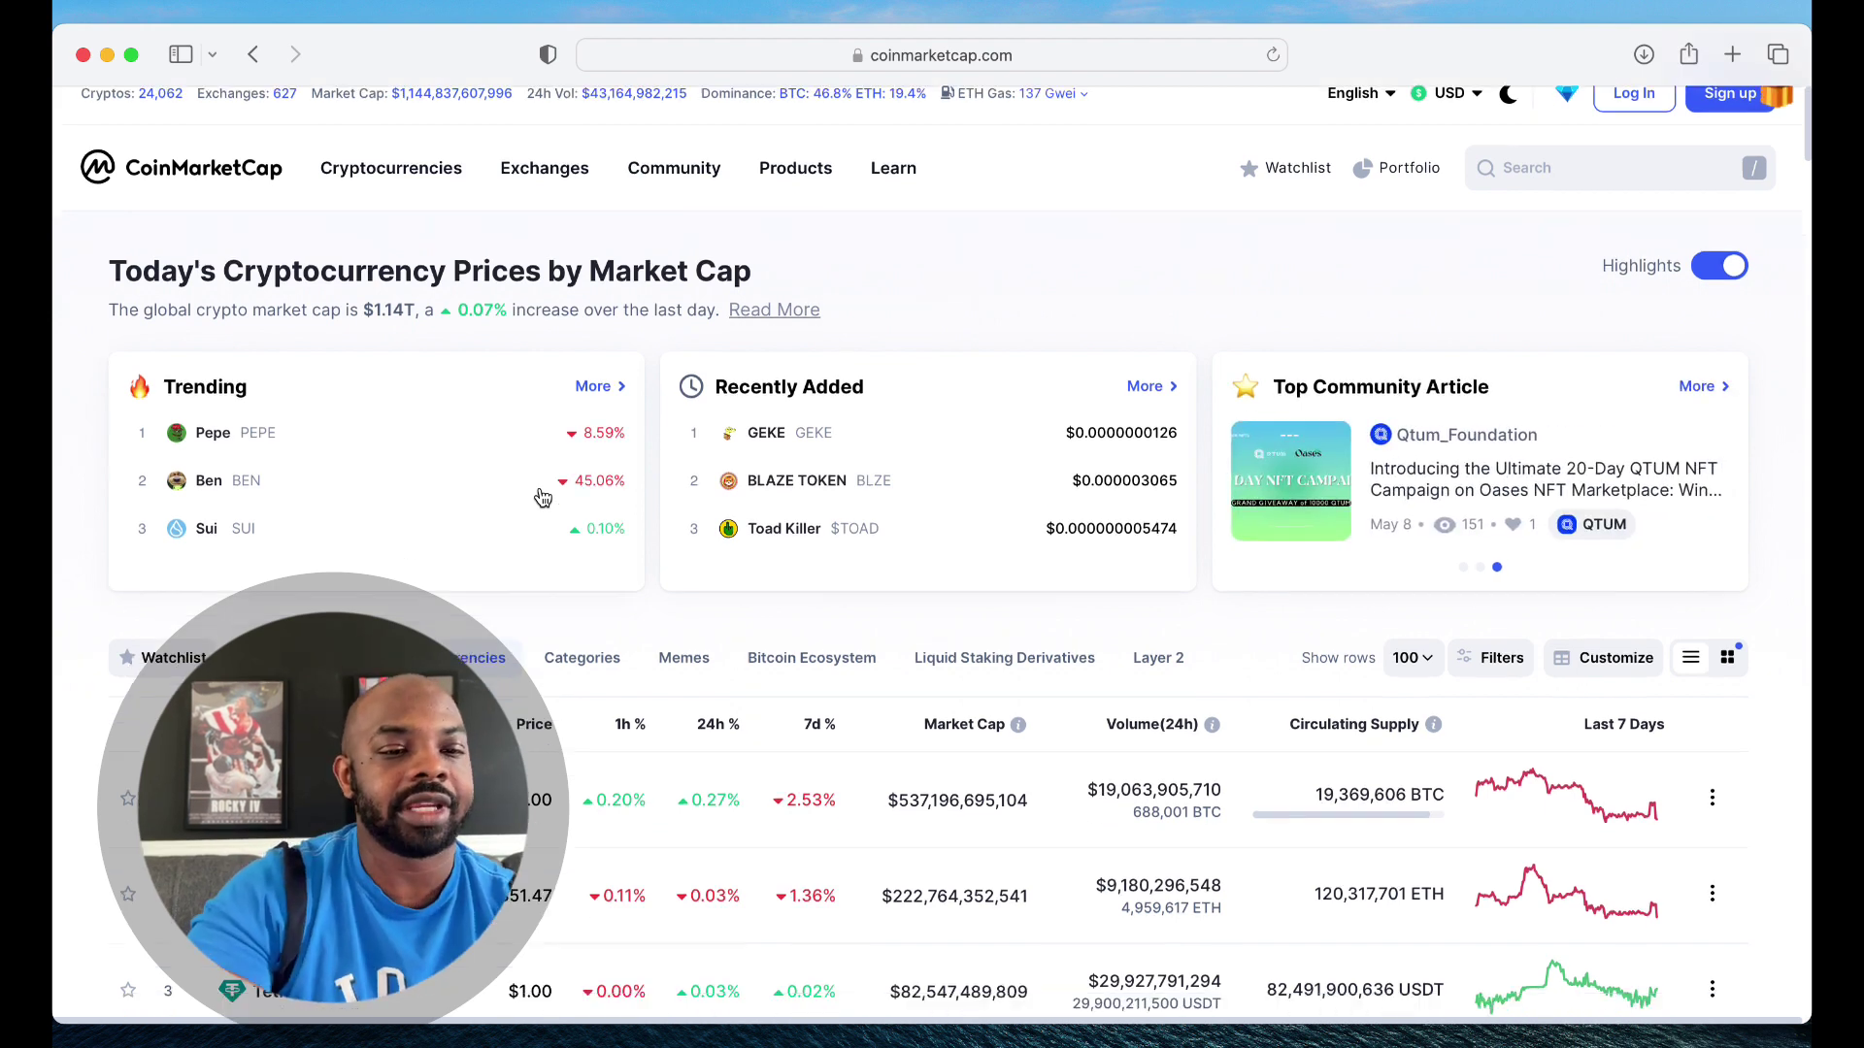
scroll(554, 516, "down", 5)
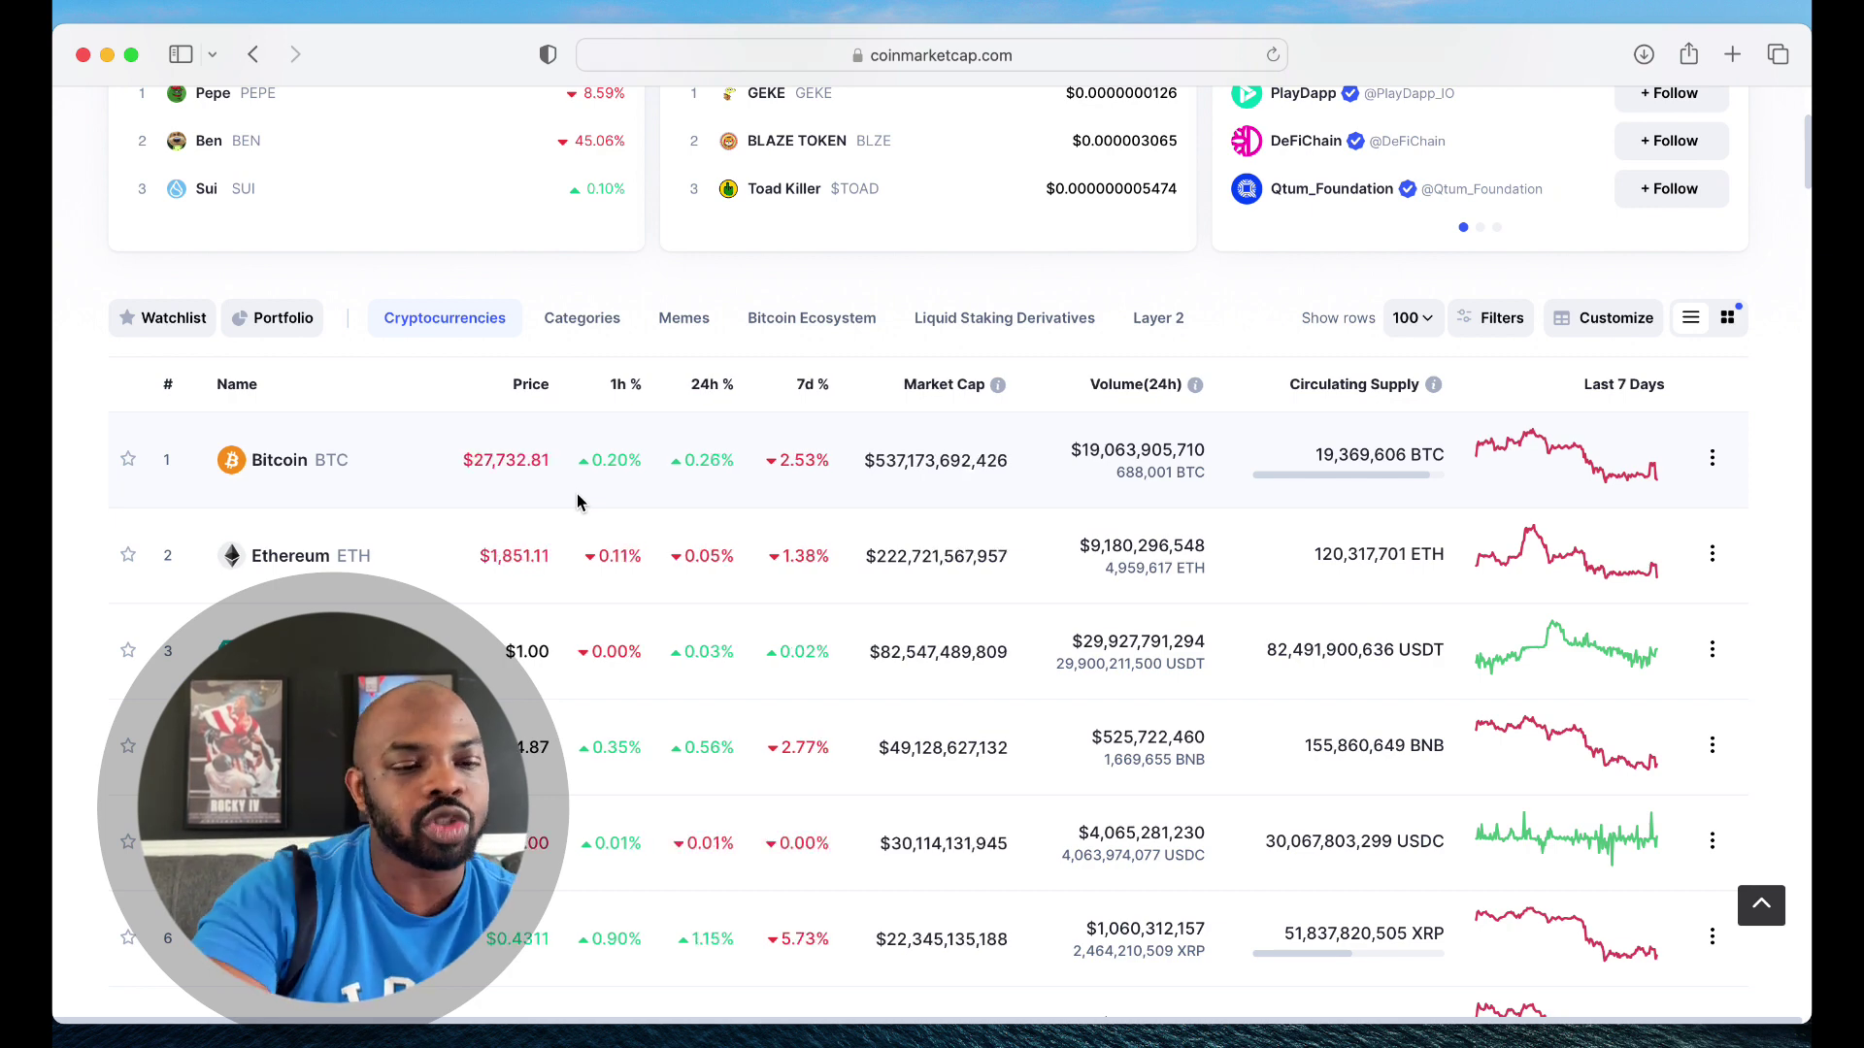
scroll(577, 502, "down", 1)
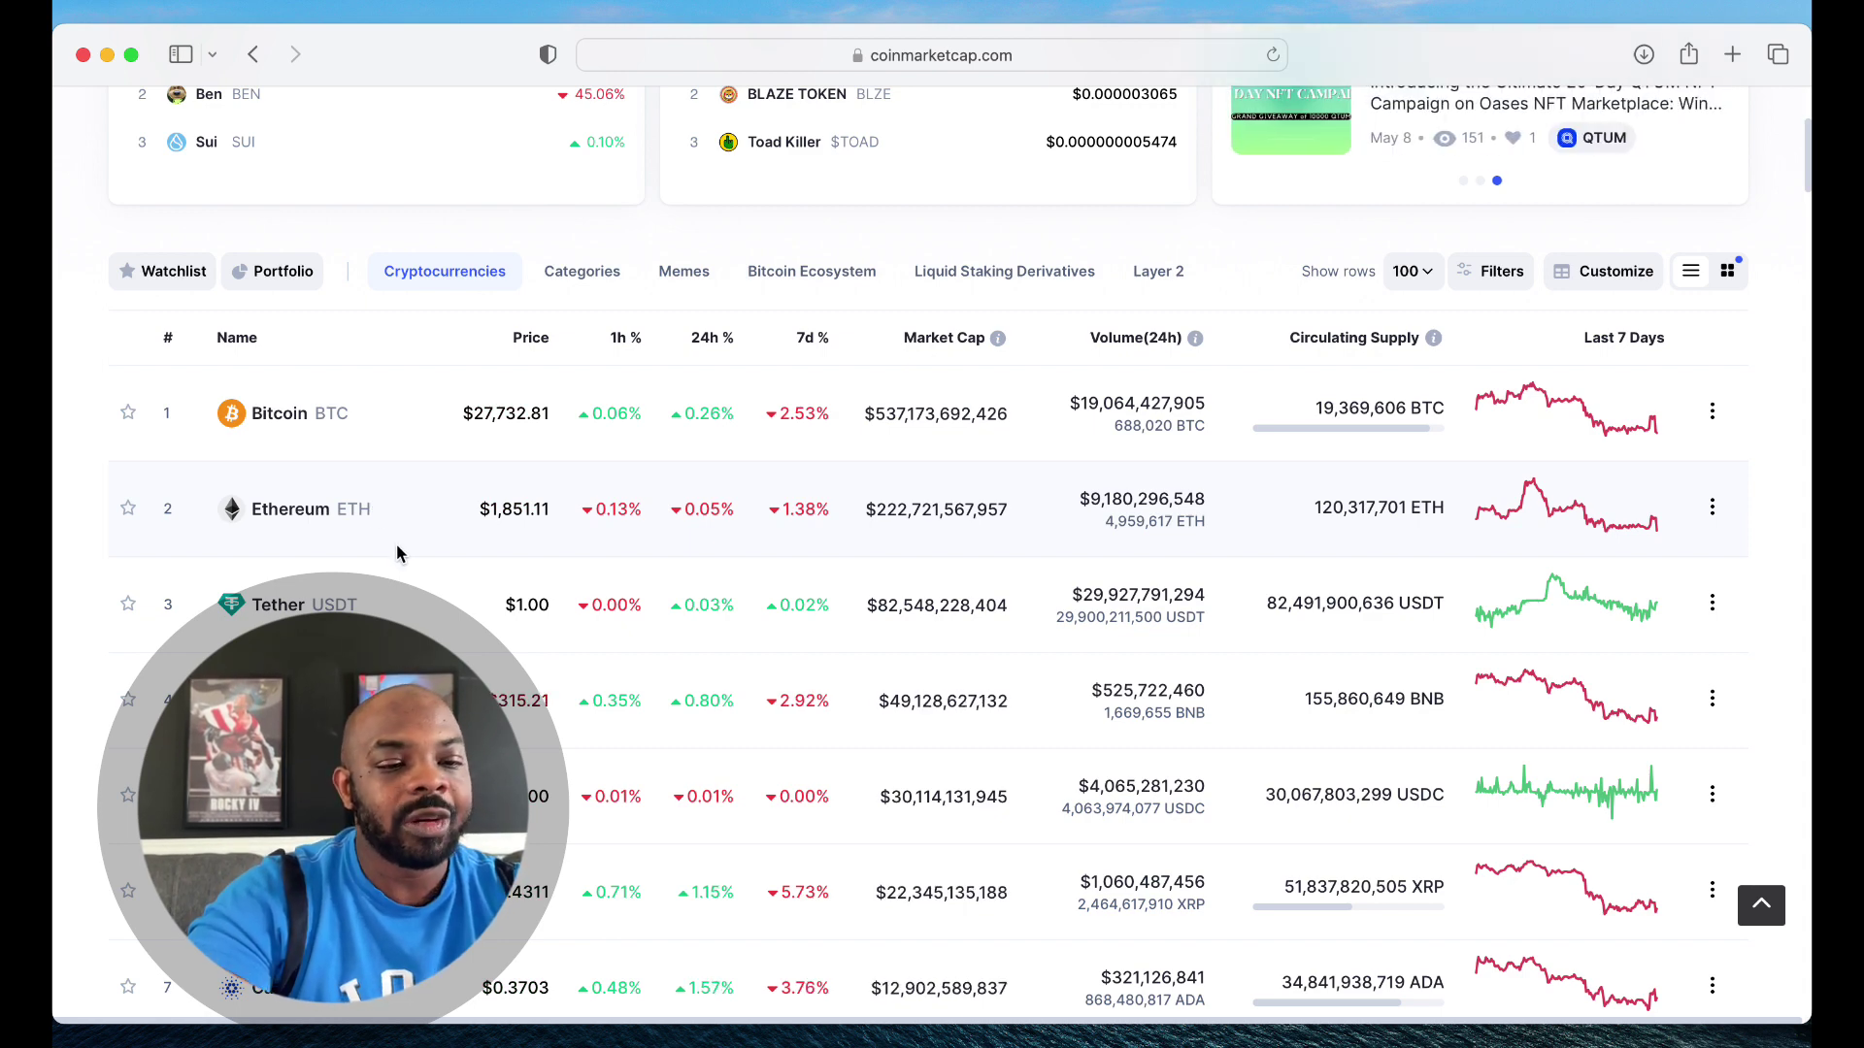
scroll(398, 547, "down", 1)
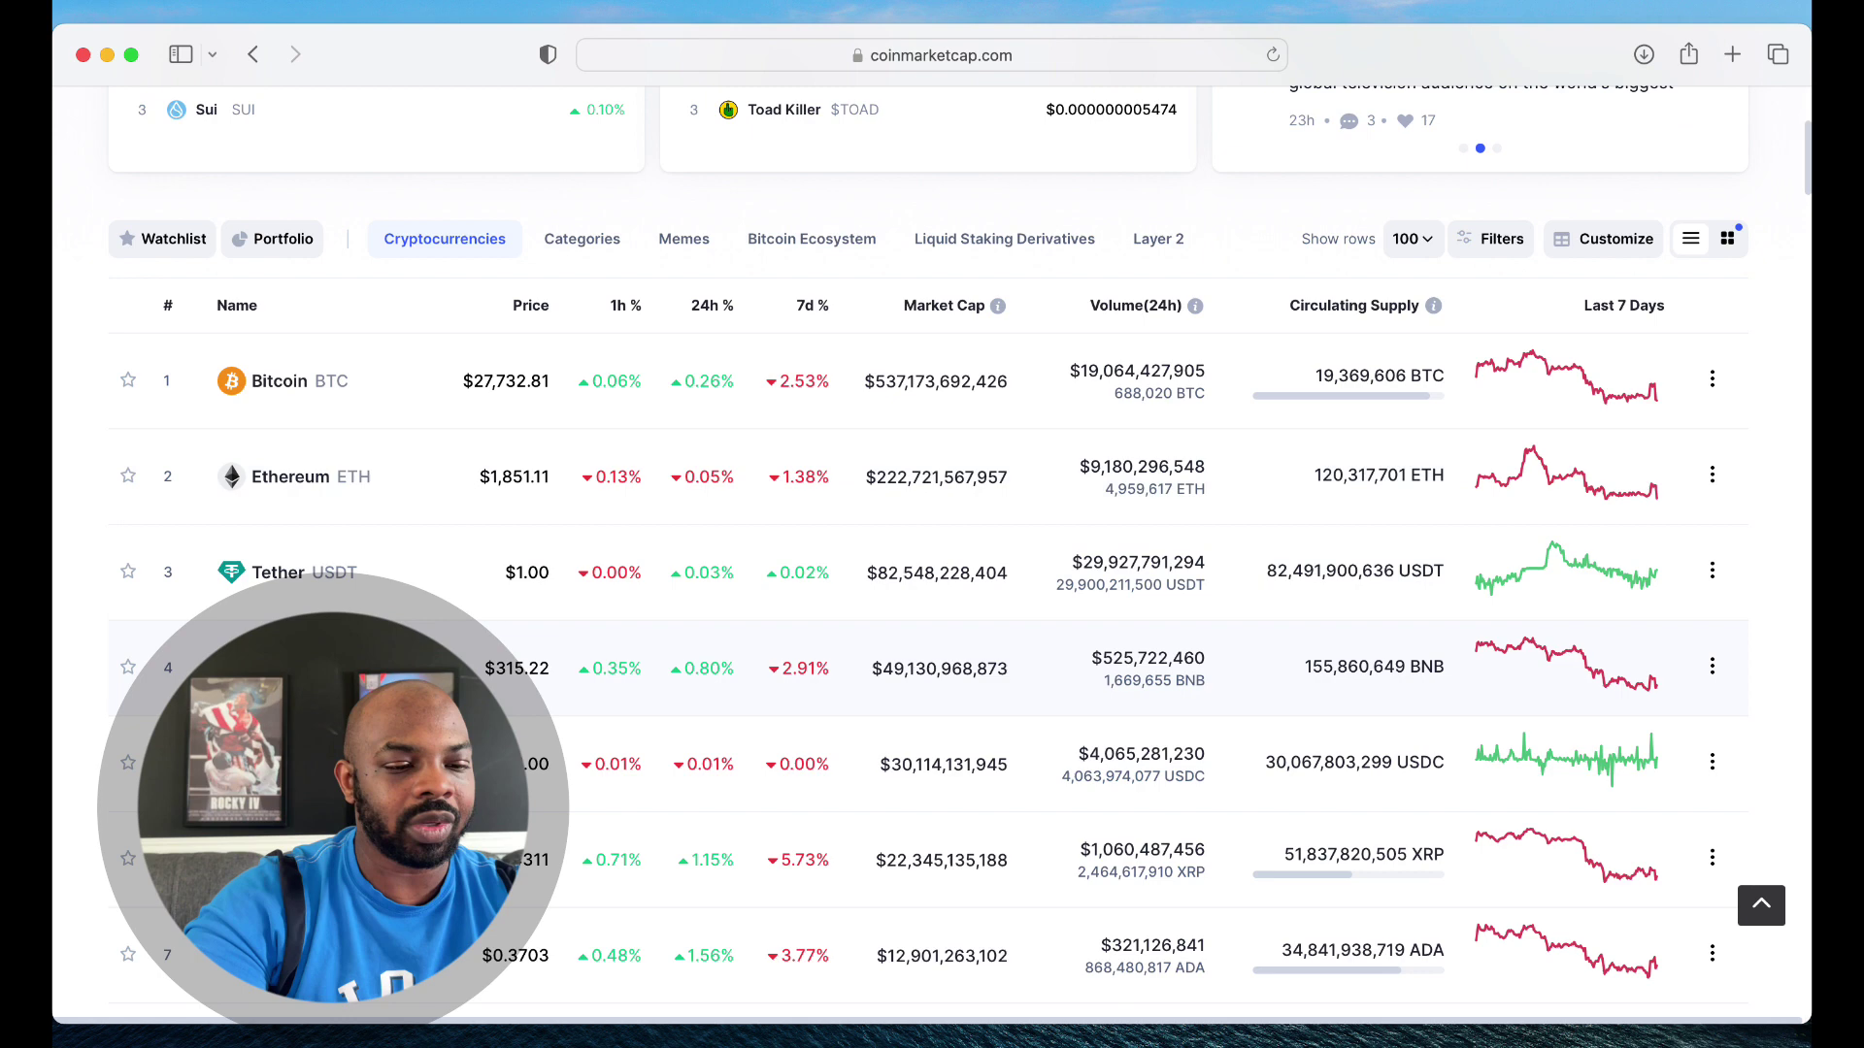
scroll(927, 553, "down", 1)
scroll(927, 554, "down", 3)
scroll(927, 554, "down", 1)
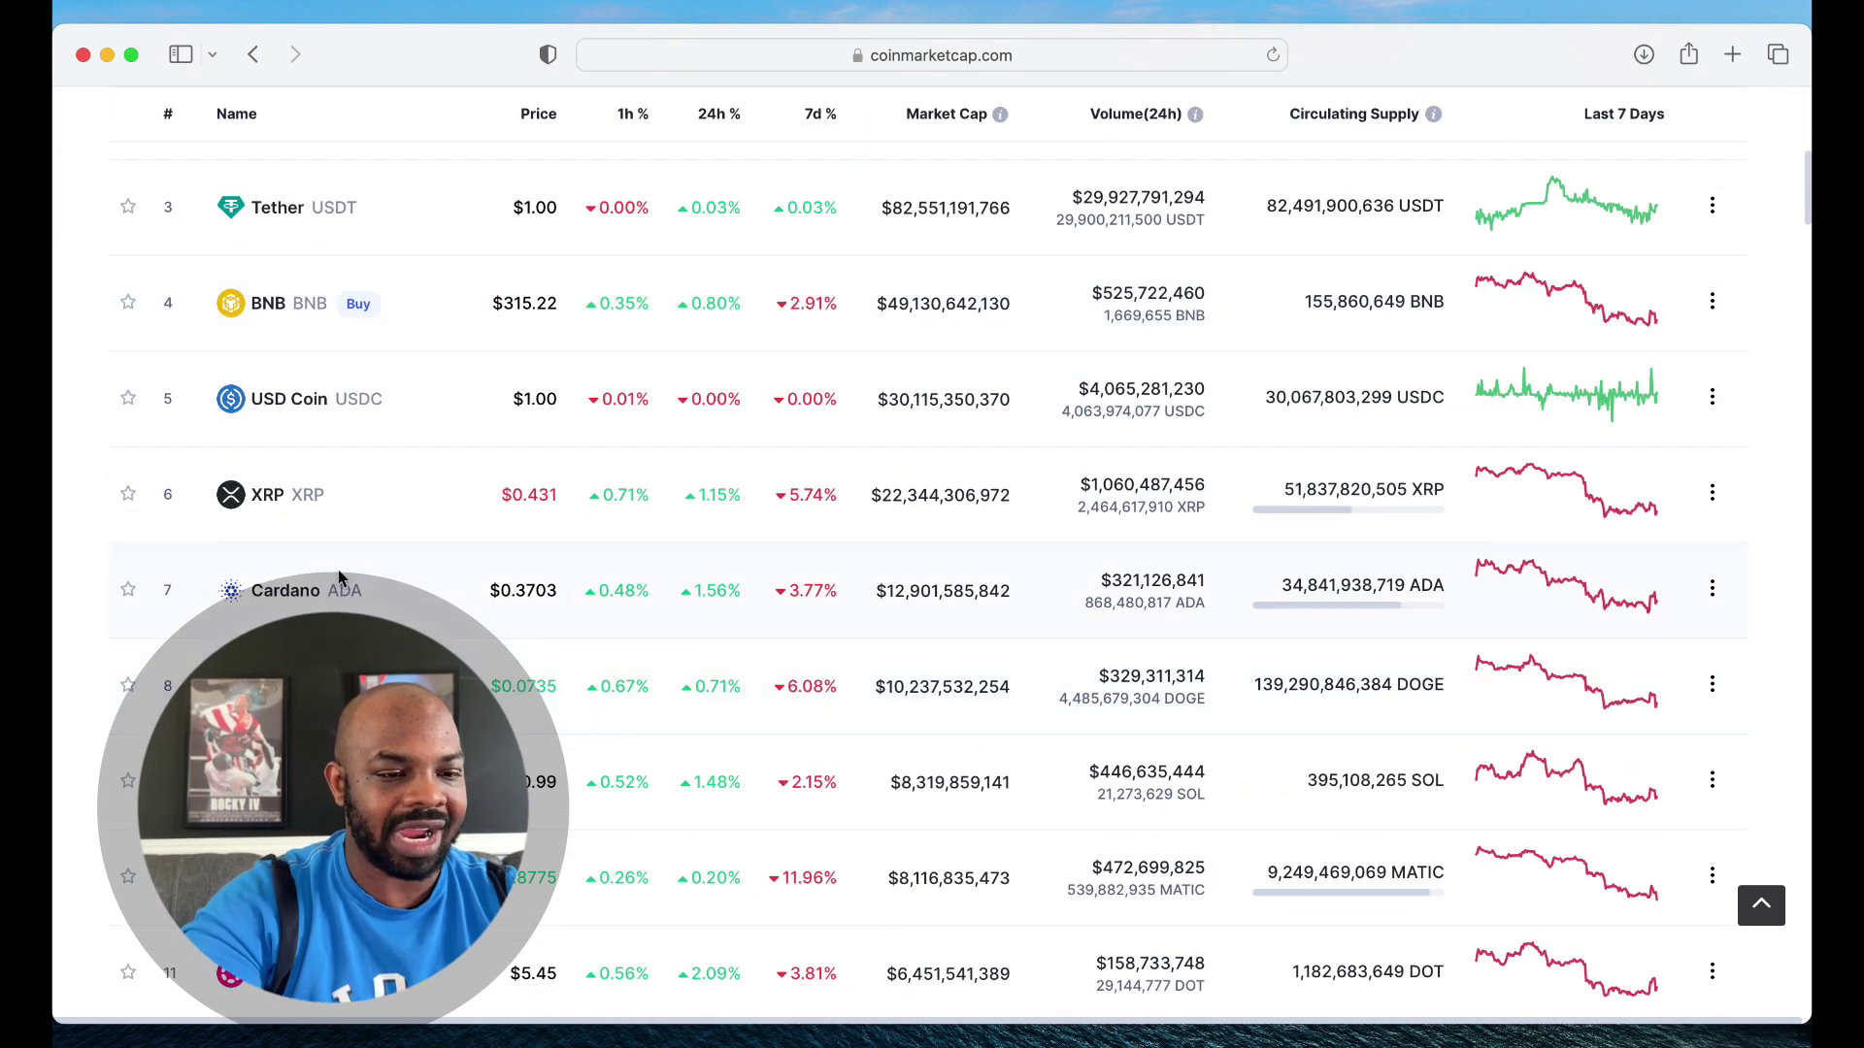
Step: Open XRP from the rankings and view its 1Y, then ALL-time price chart
left_click(269, 495)
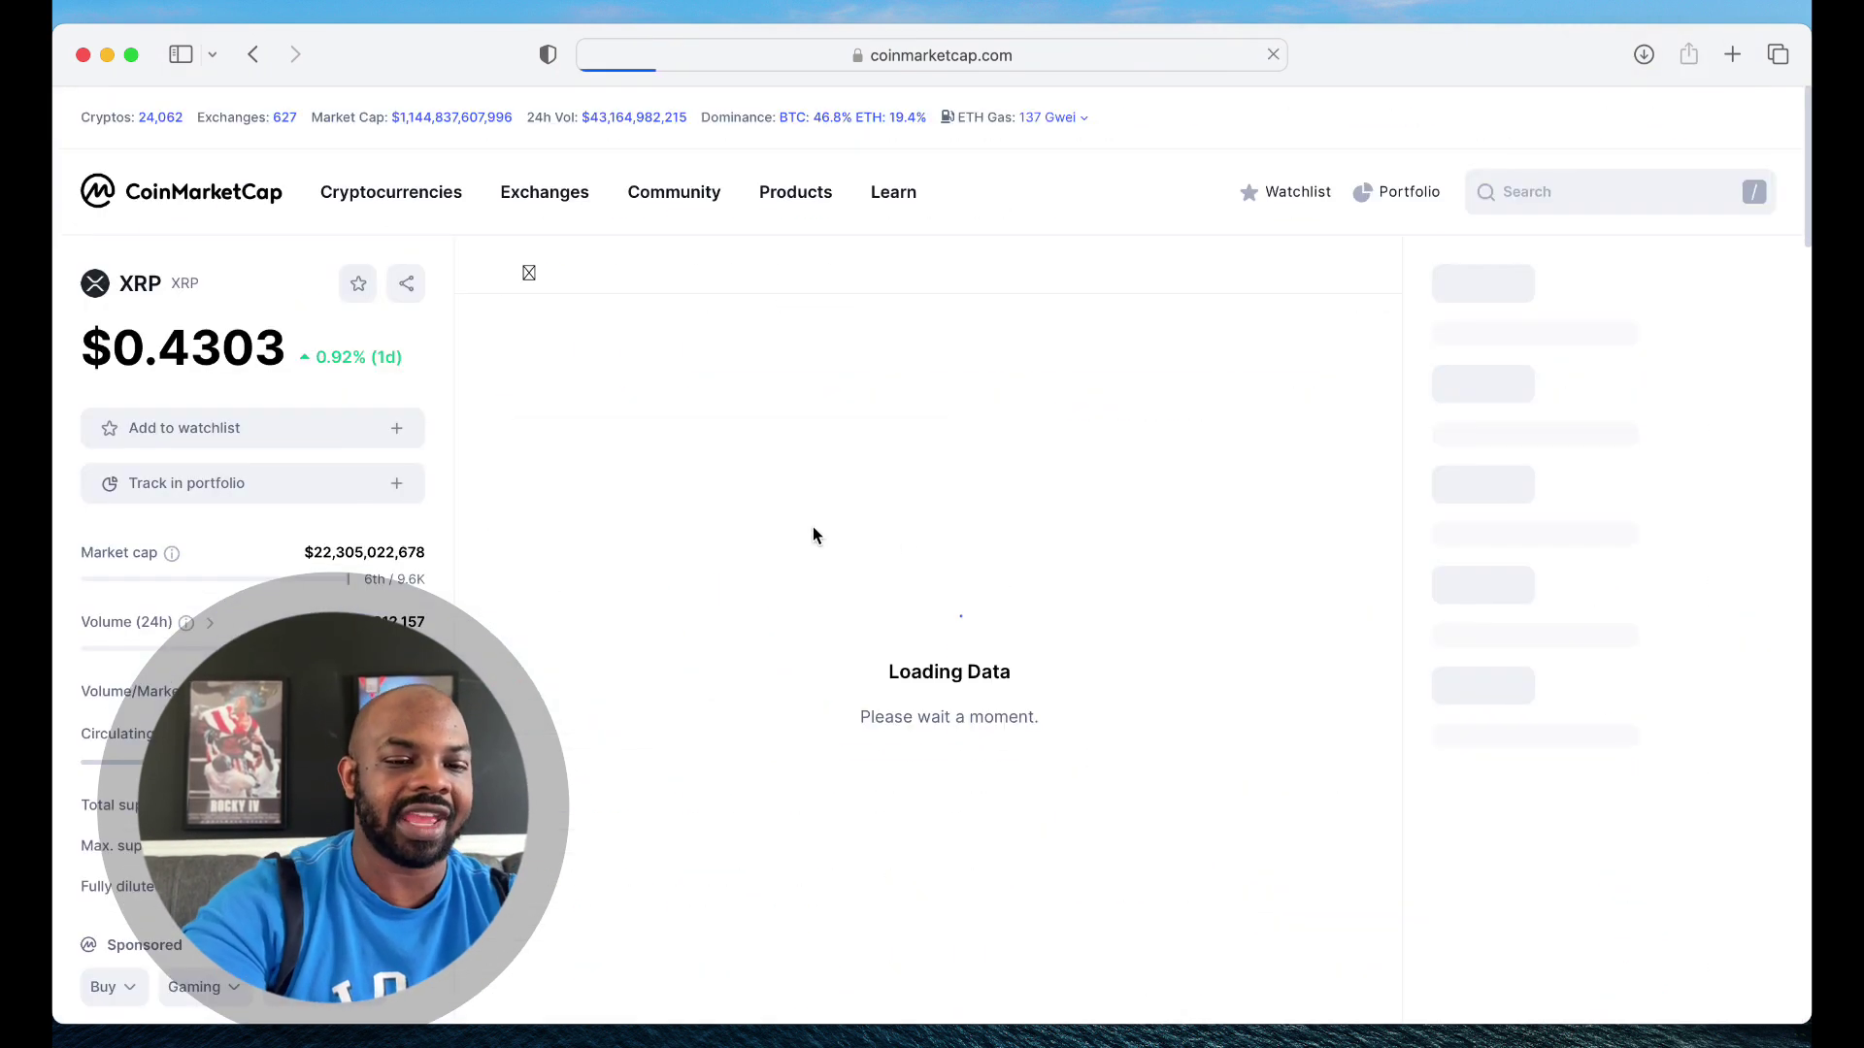
left_click(1136, 354)
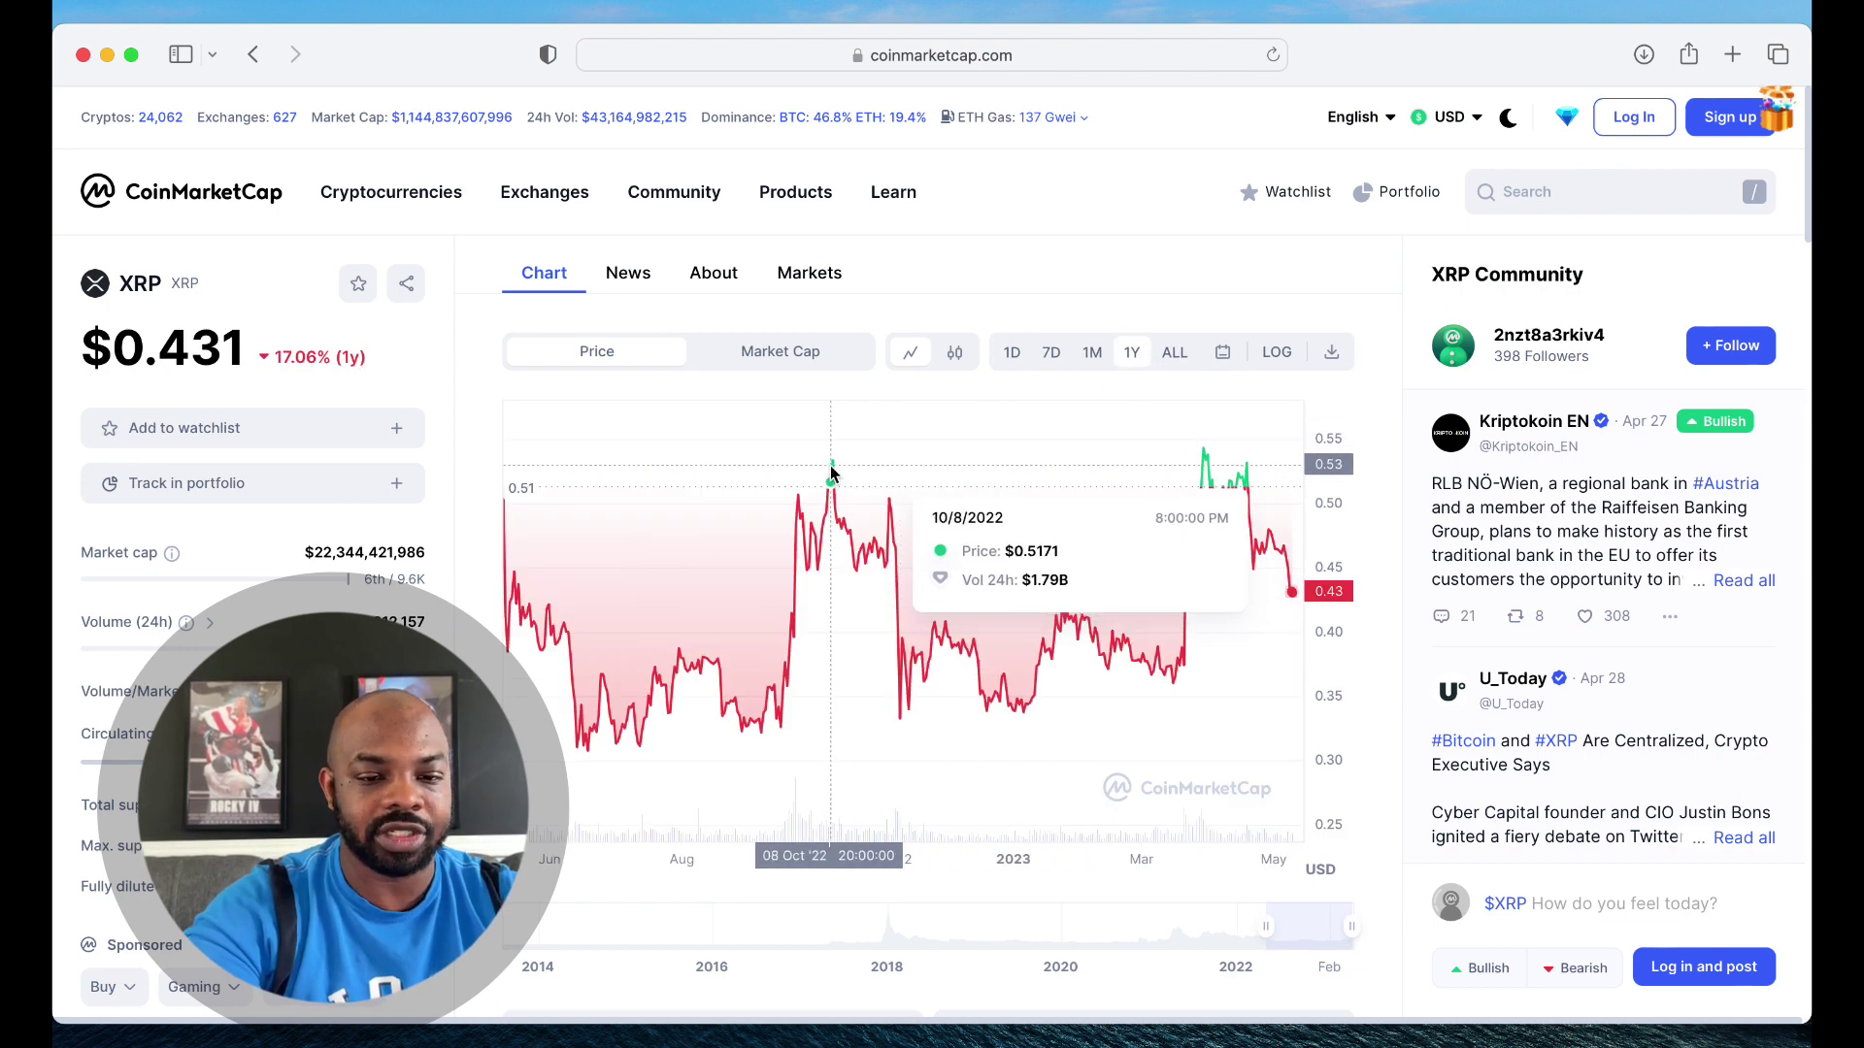
left_click(1174, 354)
mouse_move(861, 462)
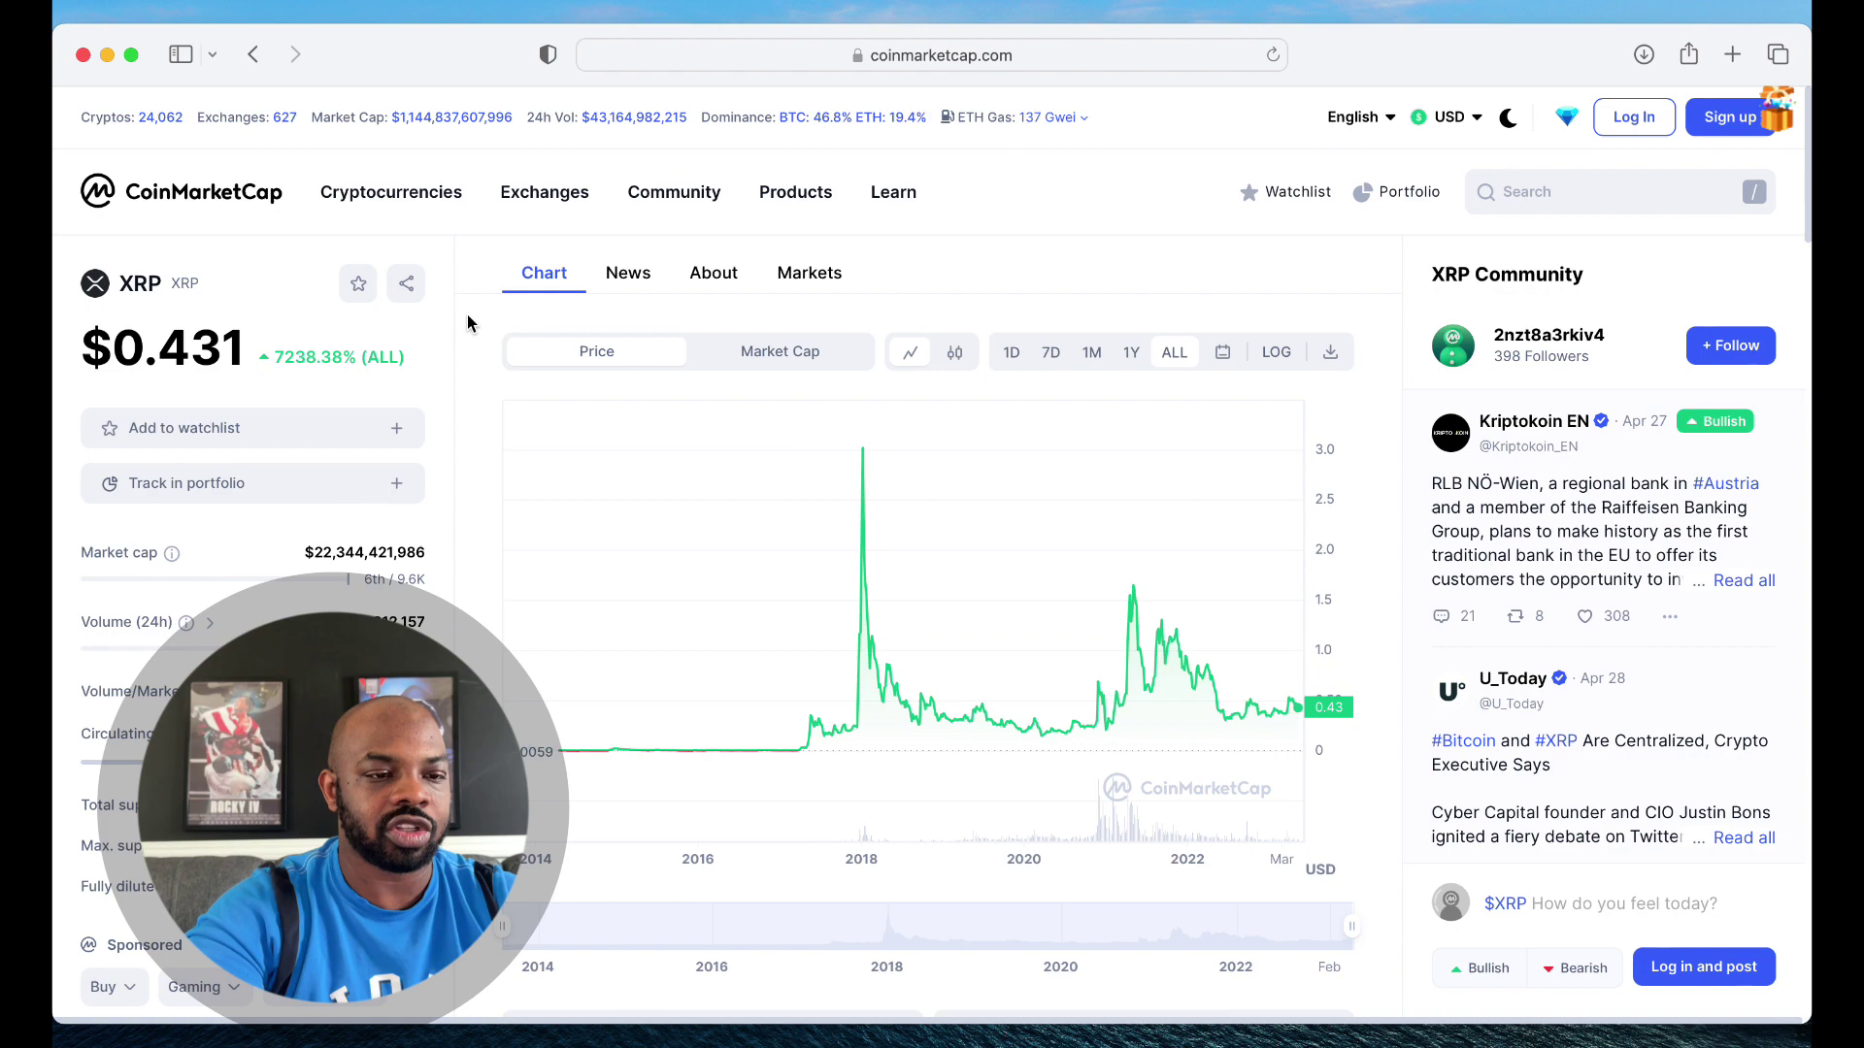
scroll(468, 314, "left", 5)
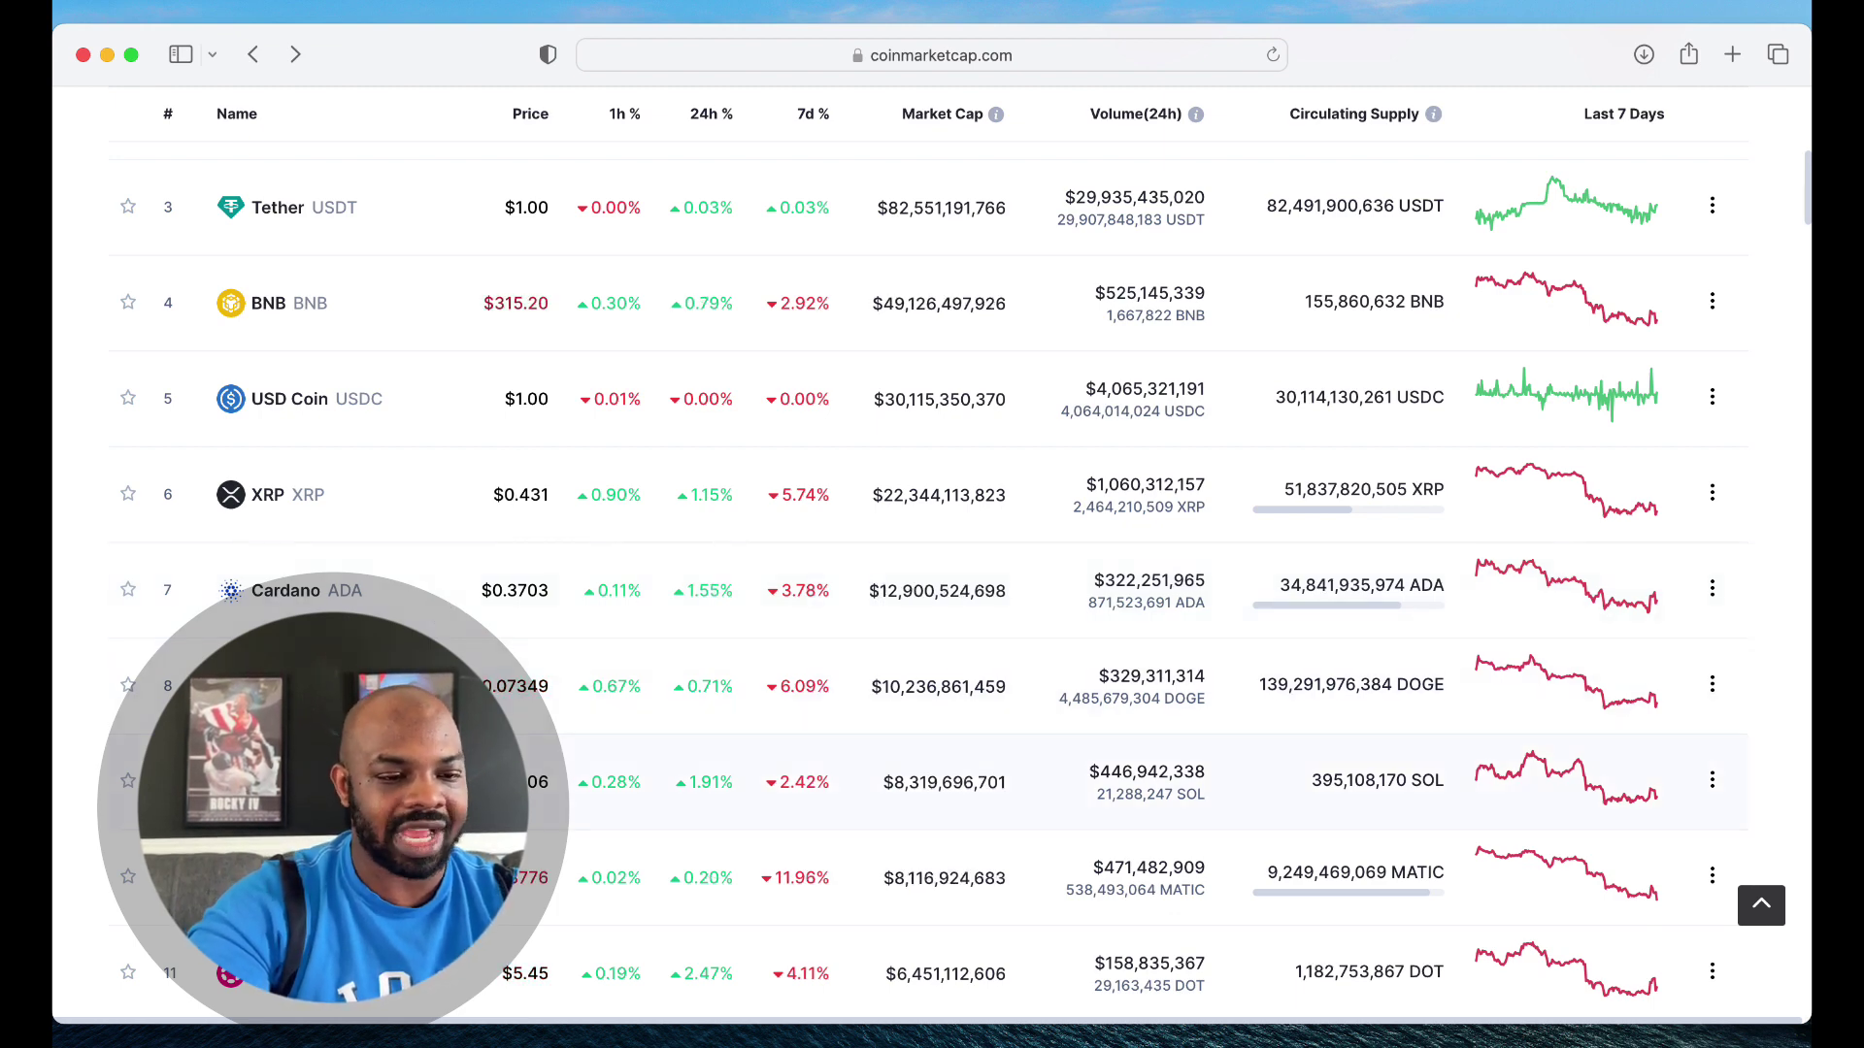
scroll(932, 582, "down", 1)
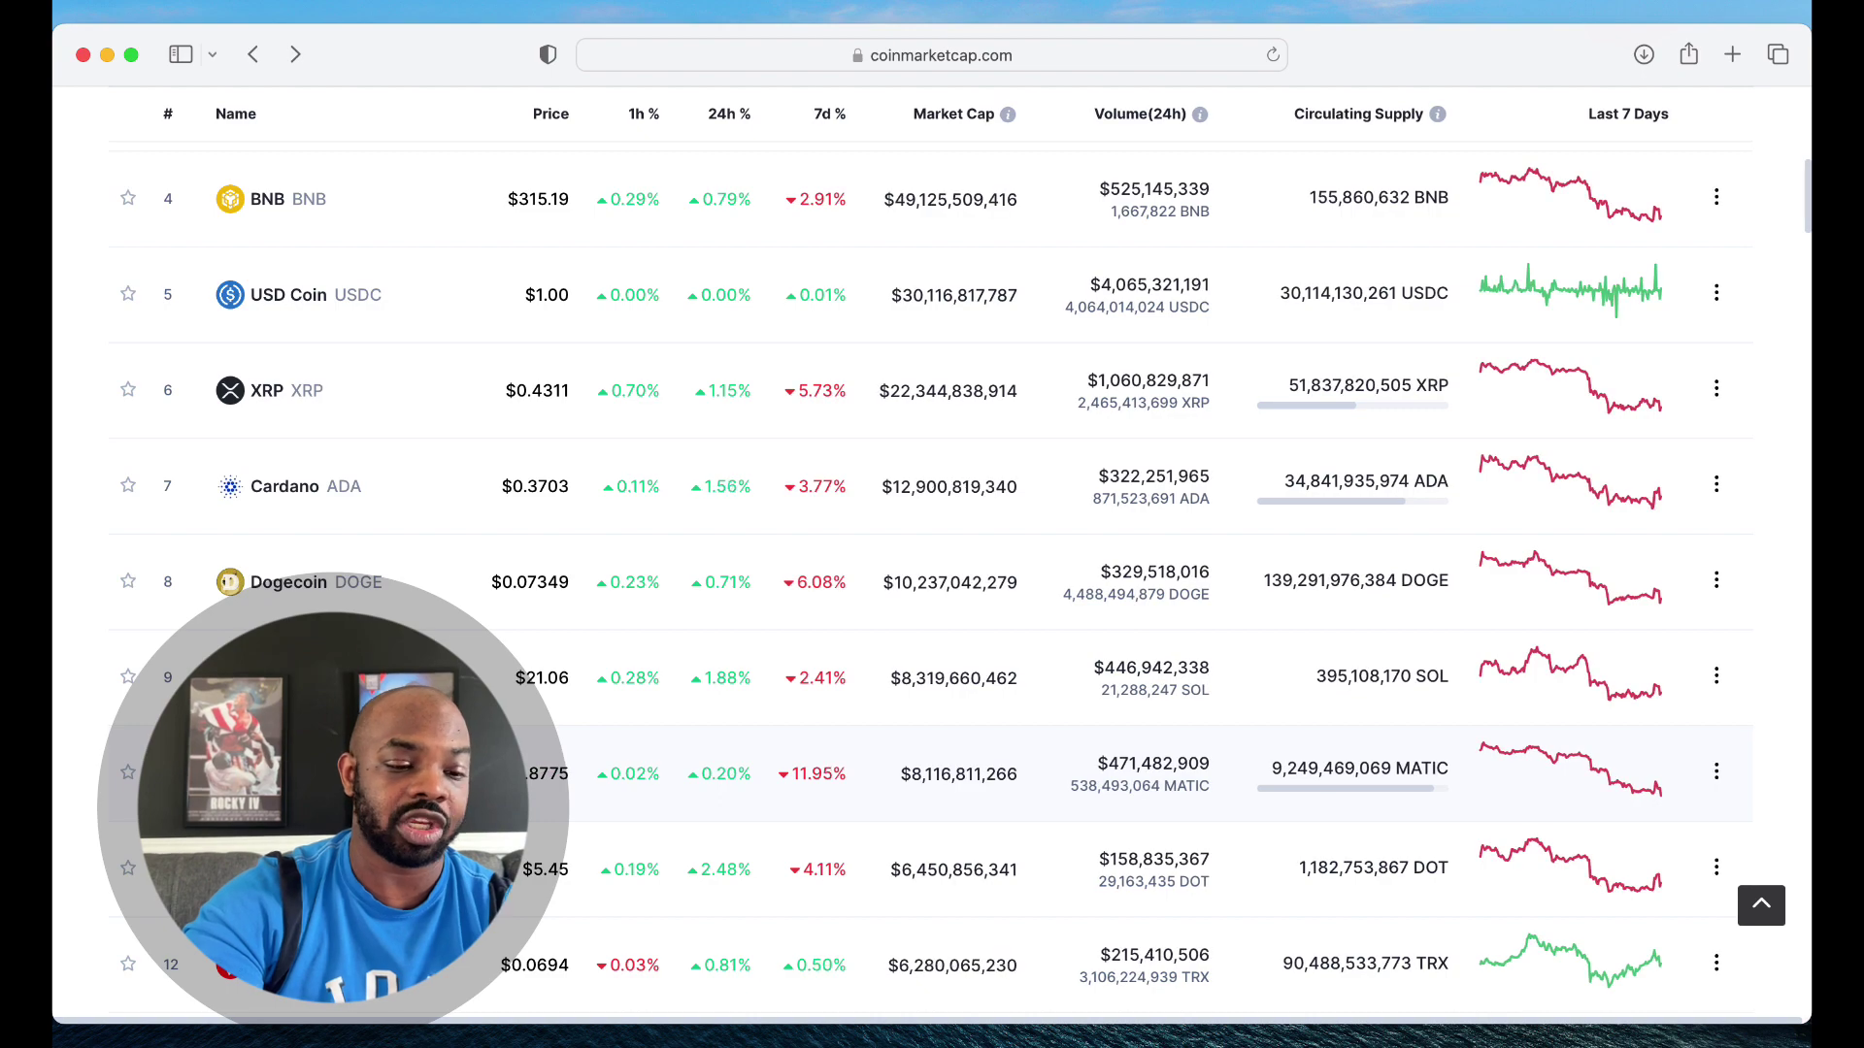
scroll(931, 582, "down", 3)
scroll(932, 582, "down", 3)
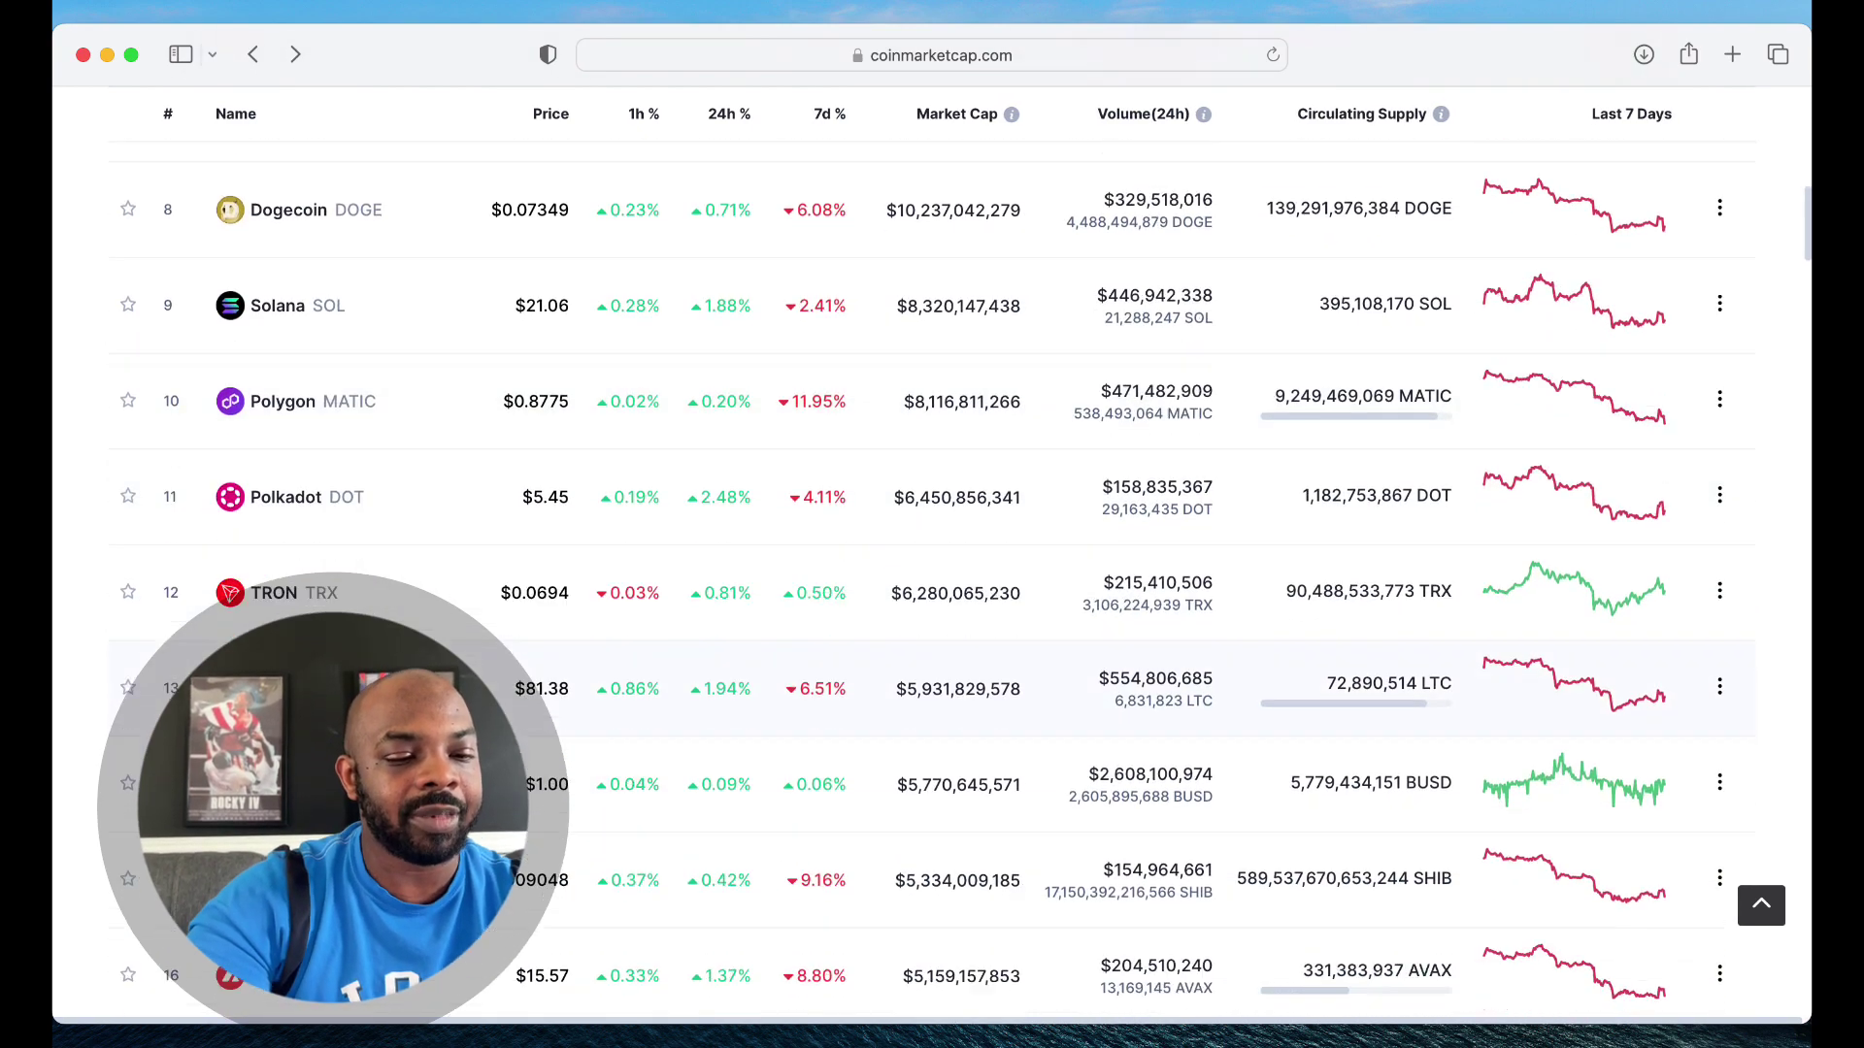
scroll(932, 583, "down", 6)
scroll(932, 583, "down", 3)
scroll(932, 582, "down", 1)
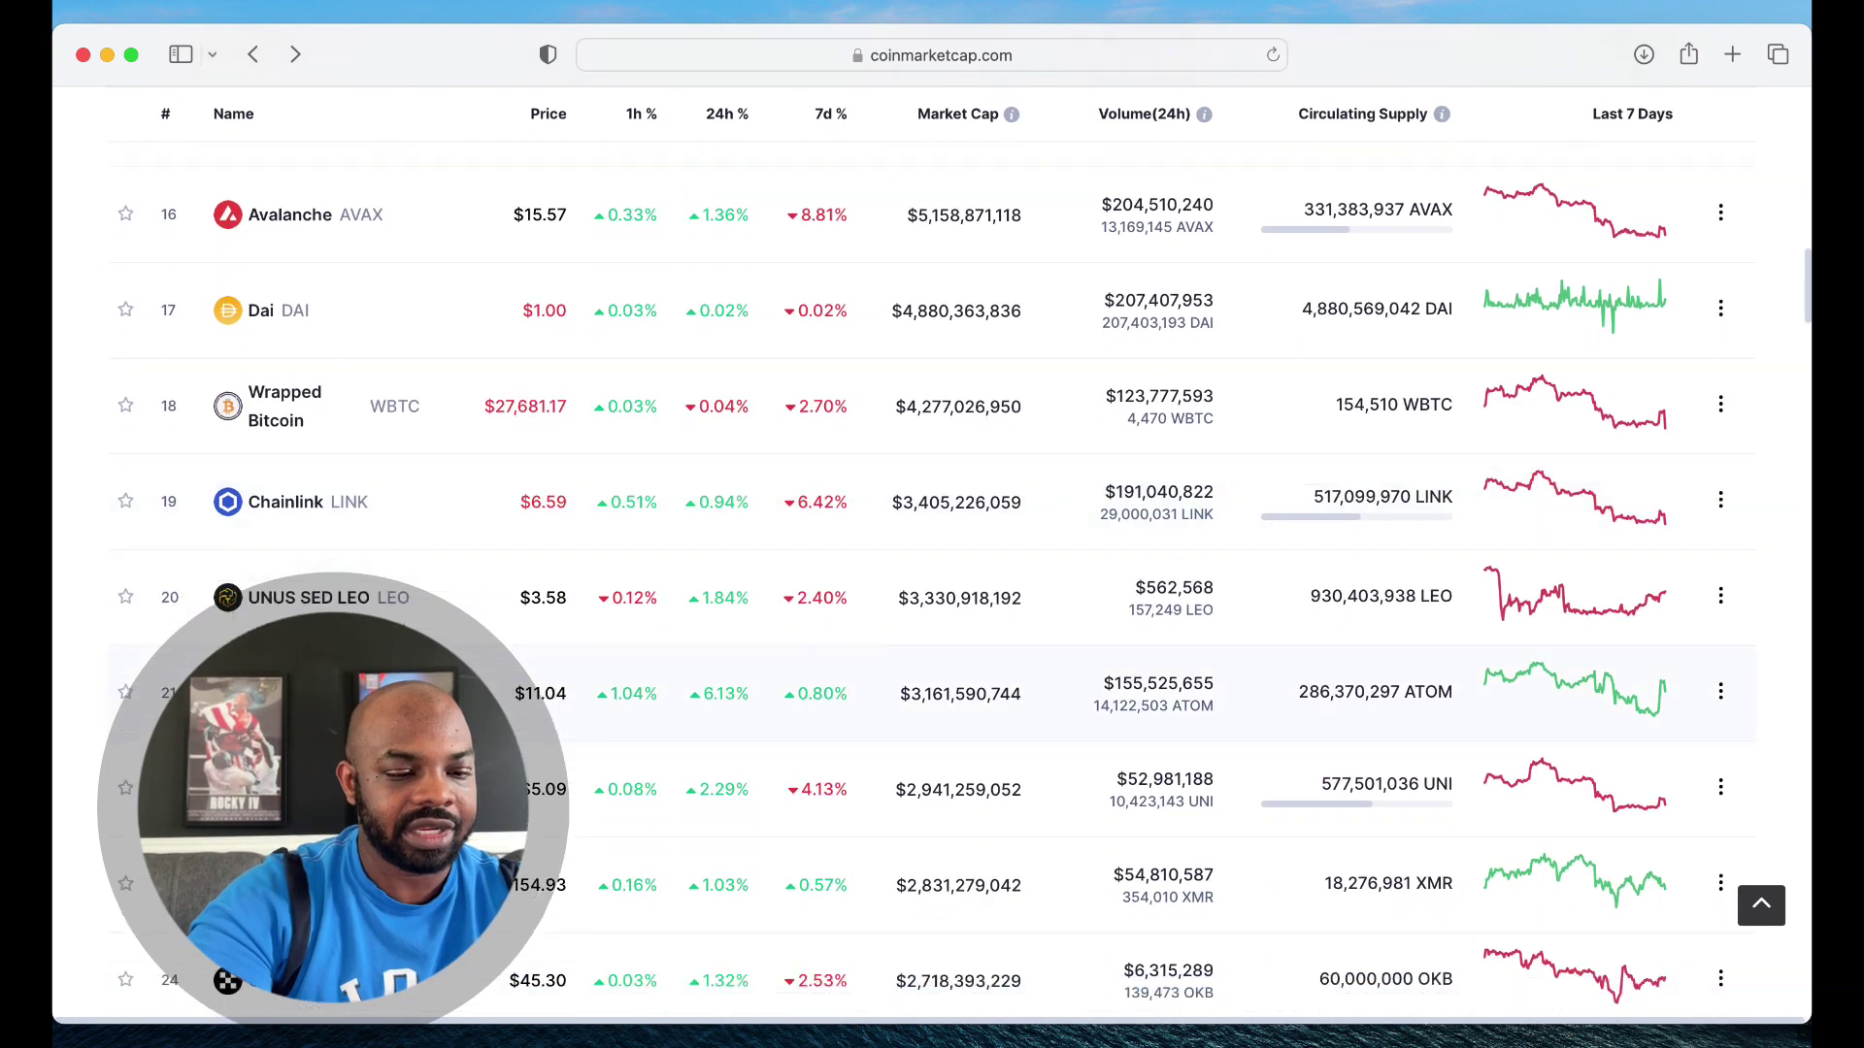
scroll(932, 582, "down", 3)
scroll(932, 583, "down", 2)
scroll(933, 583, "down", 2)
scroll(932, 583, "down", 3)
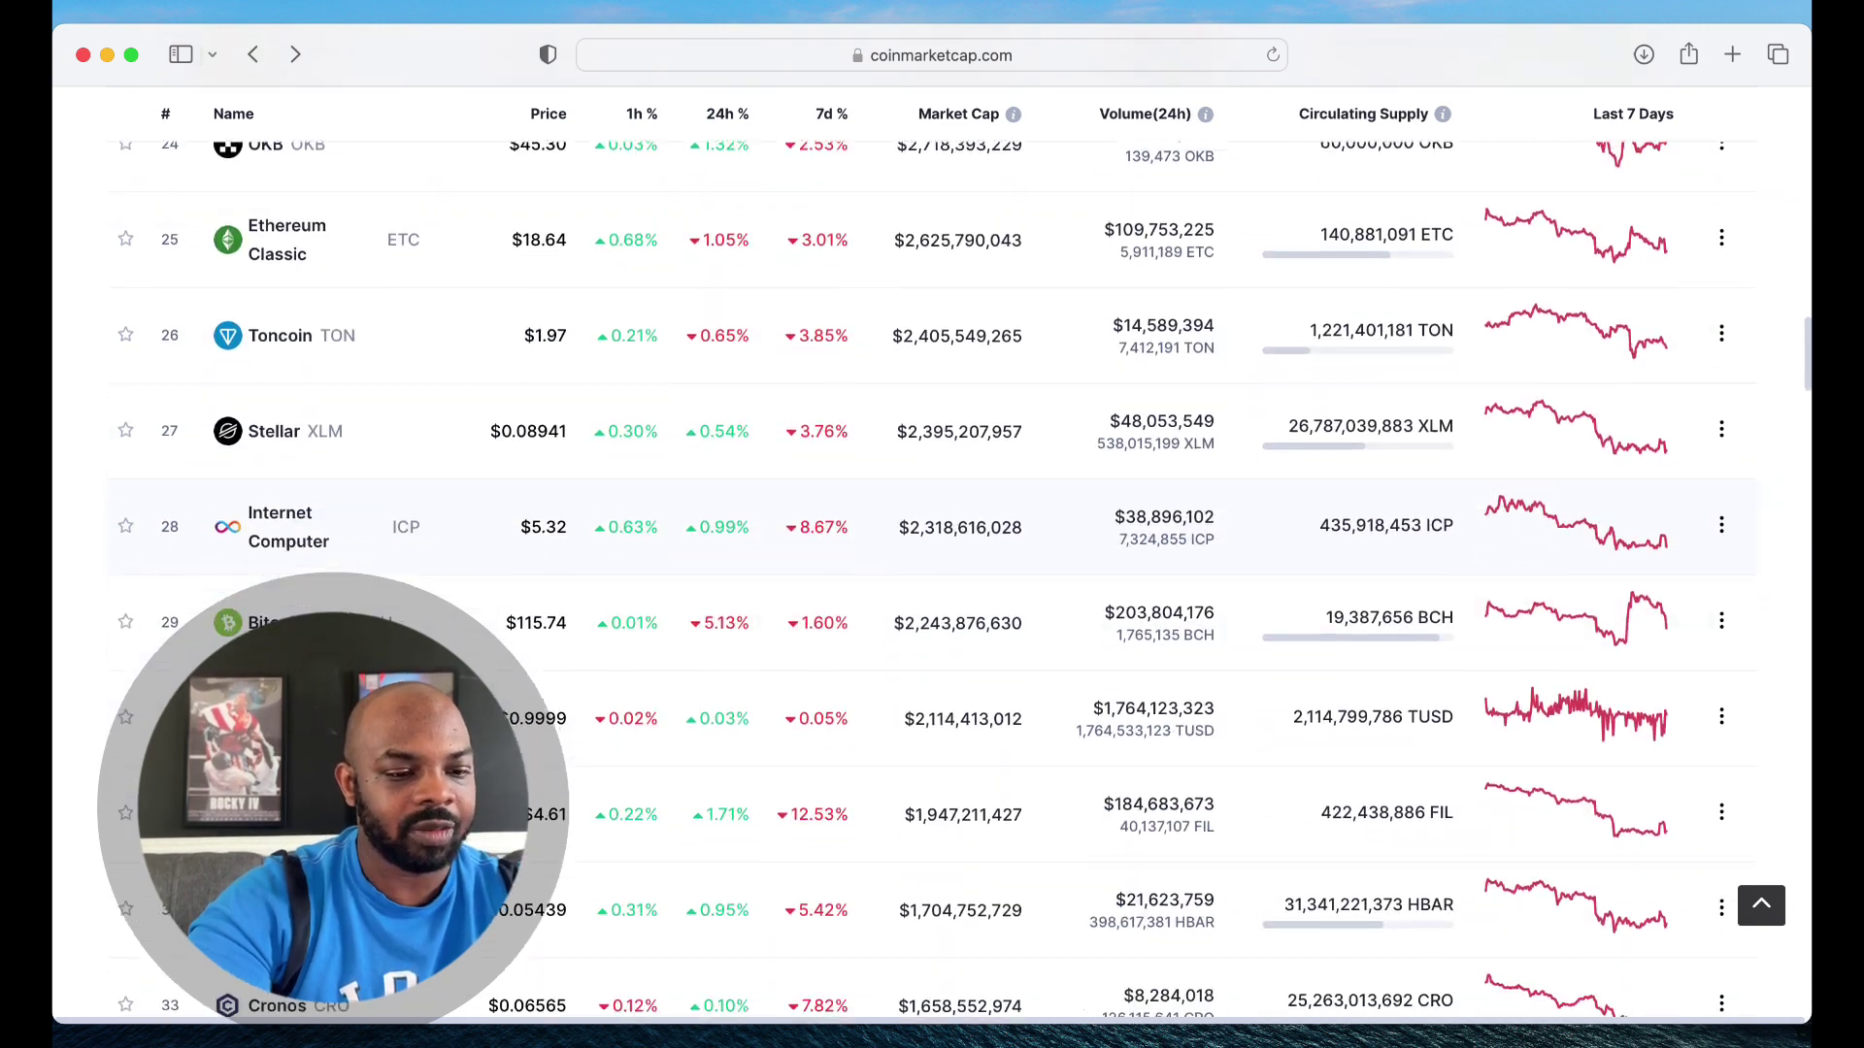
scroll(932, 583, "down", 3)
scroll(932, 583, "down", 2)
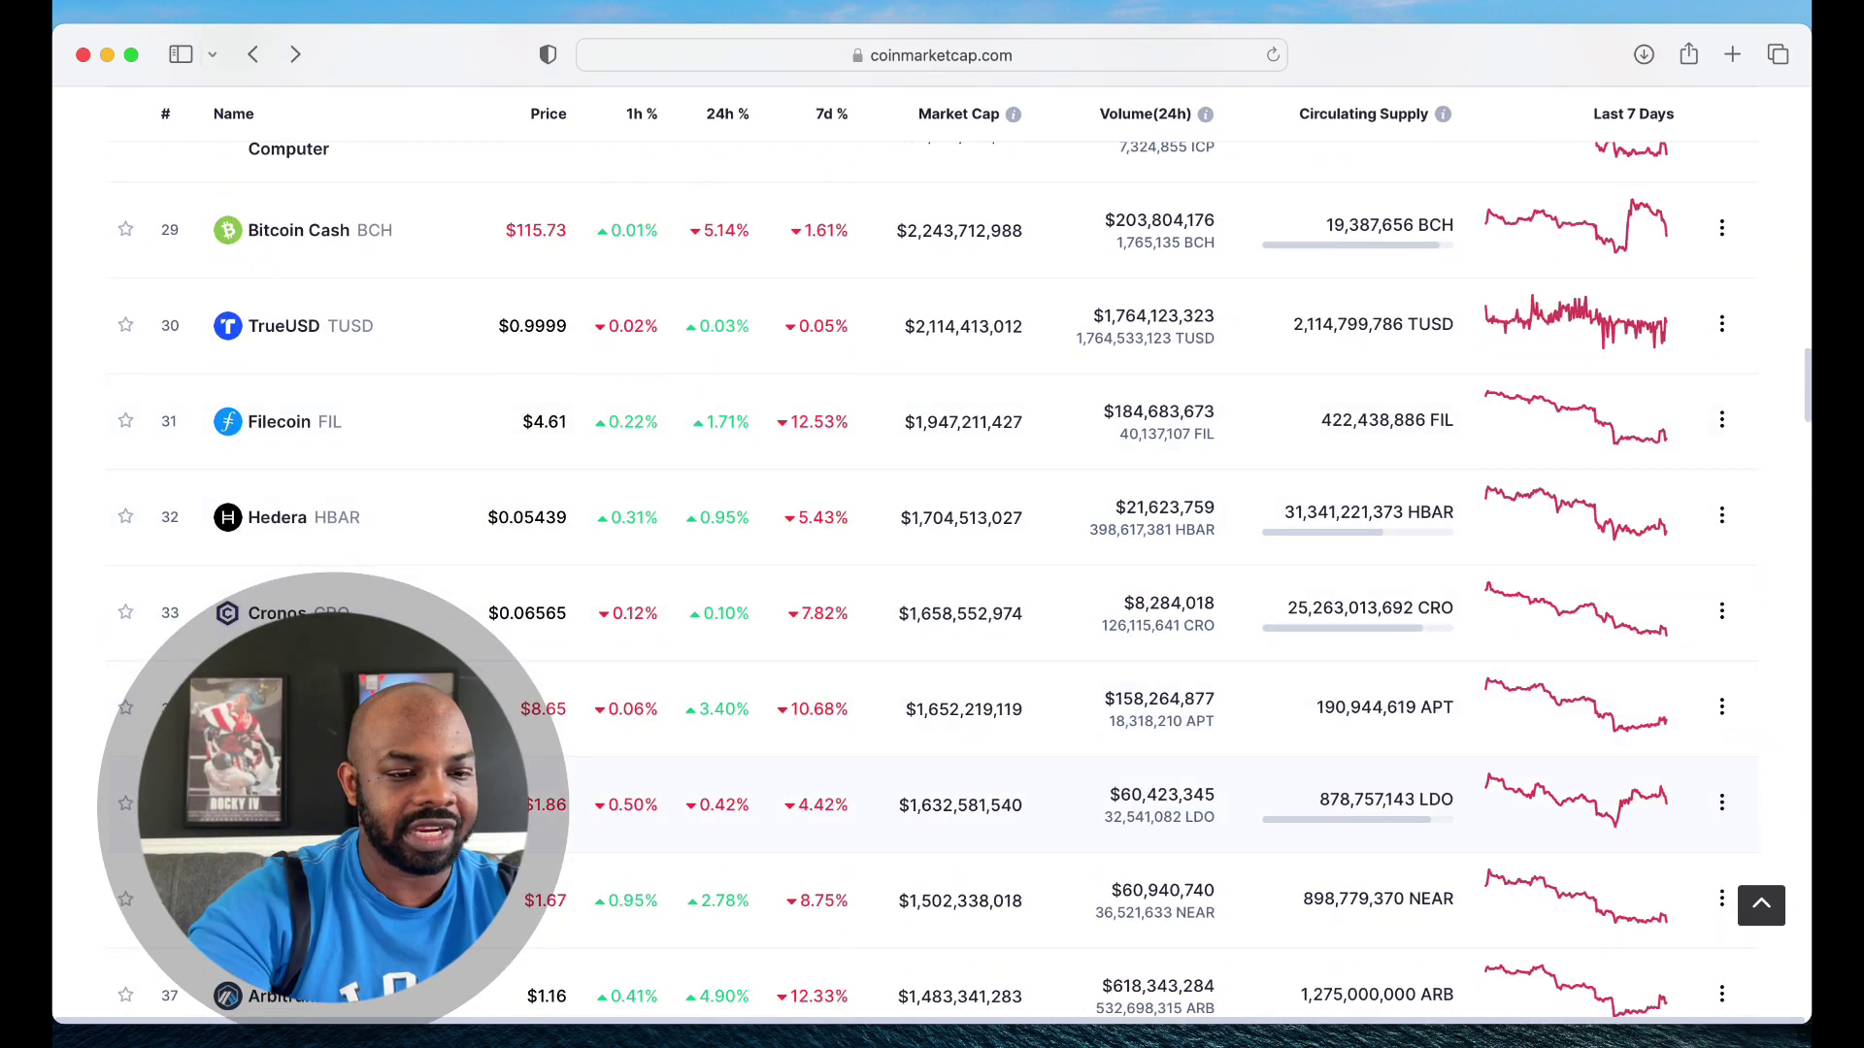
scroll(152, 547, "down", 1)
scroll(224, 603, "down", 2)
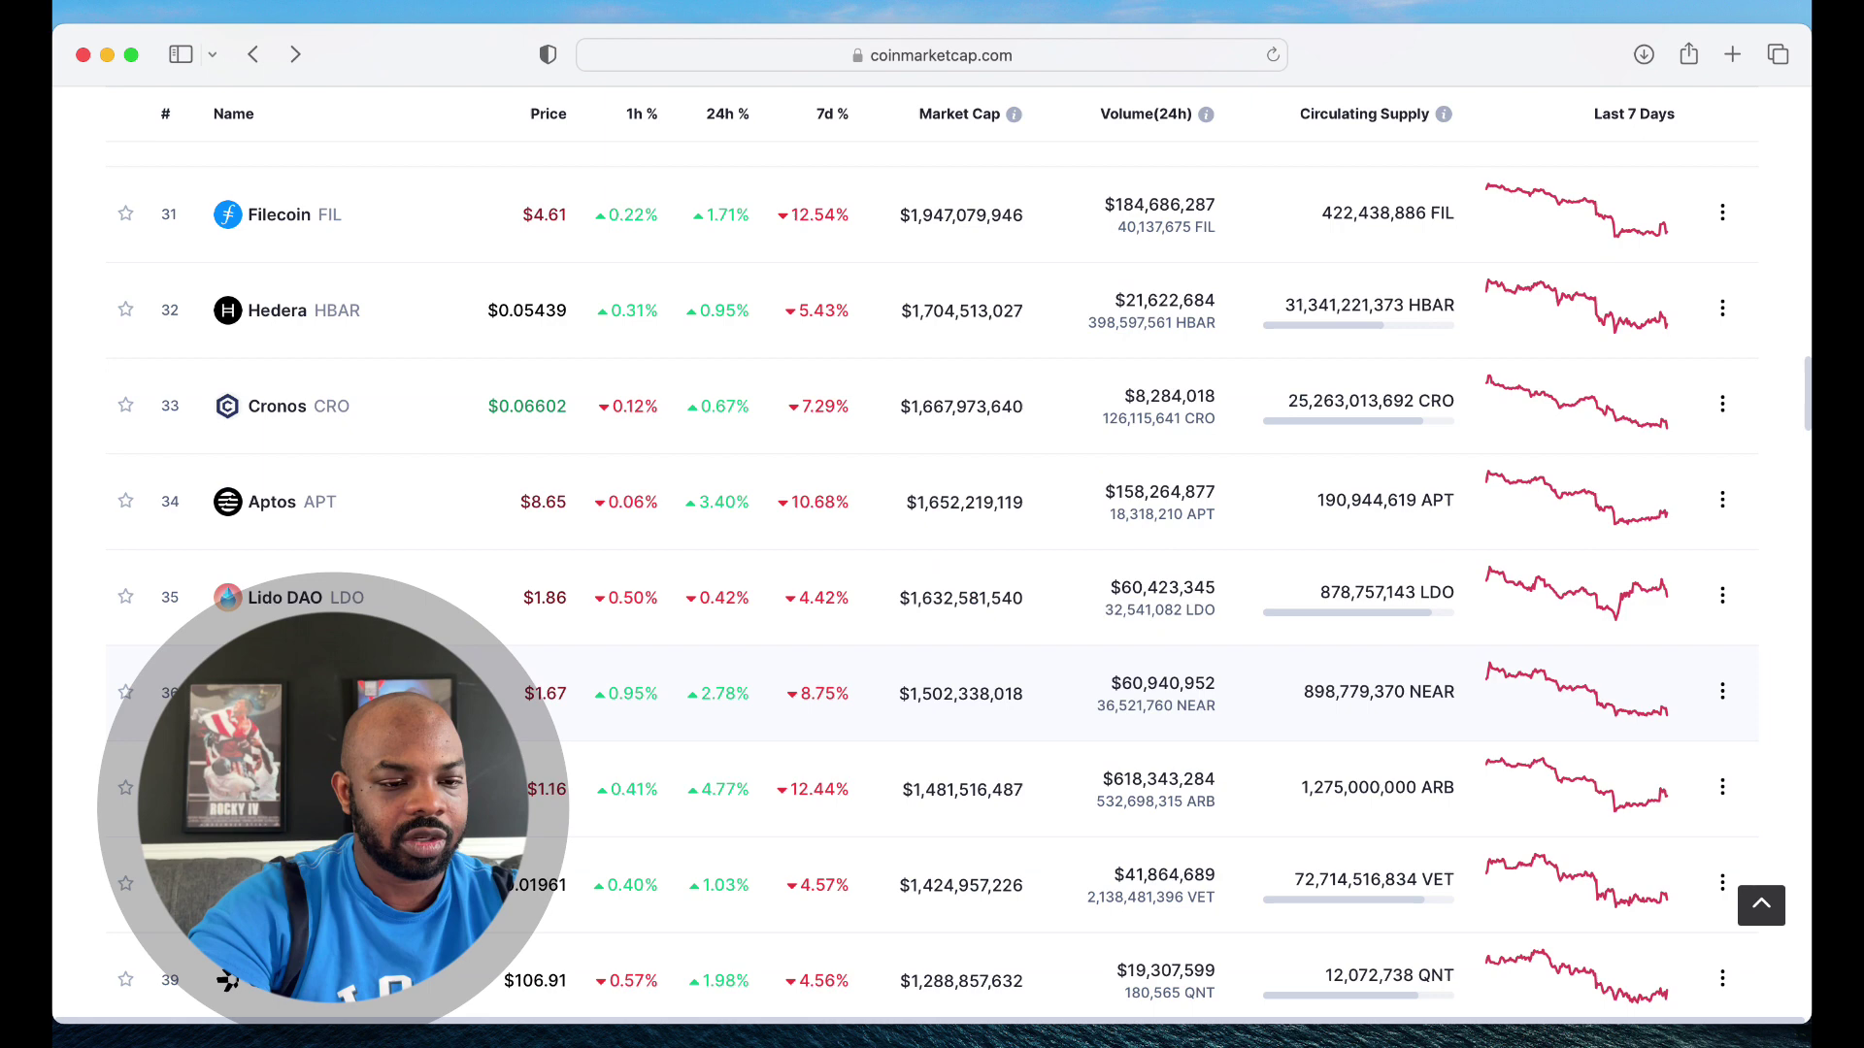
scroll(225, 604, "down", 2)
scroll(225, 603, "down", 2)
scroll(931, 583, "down", 1)
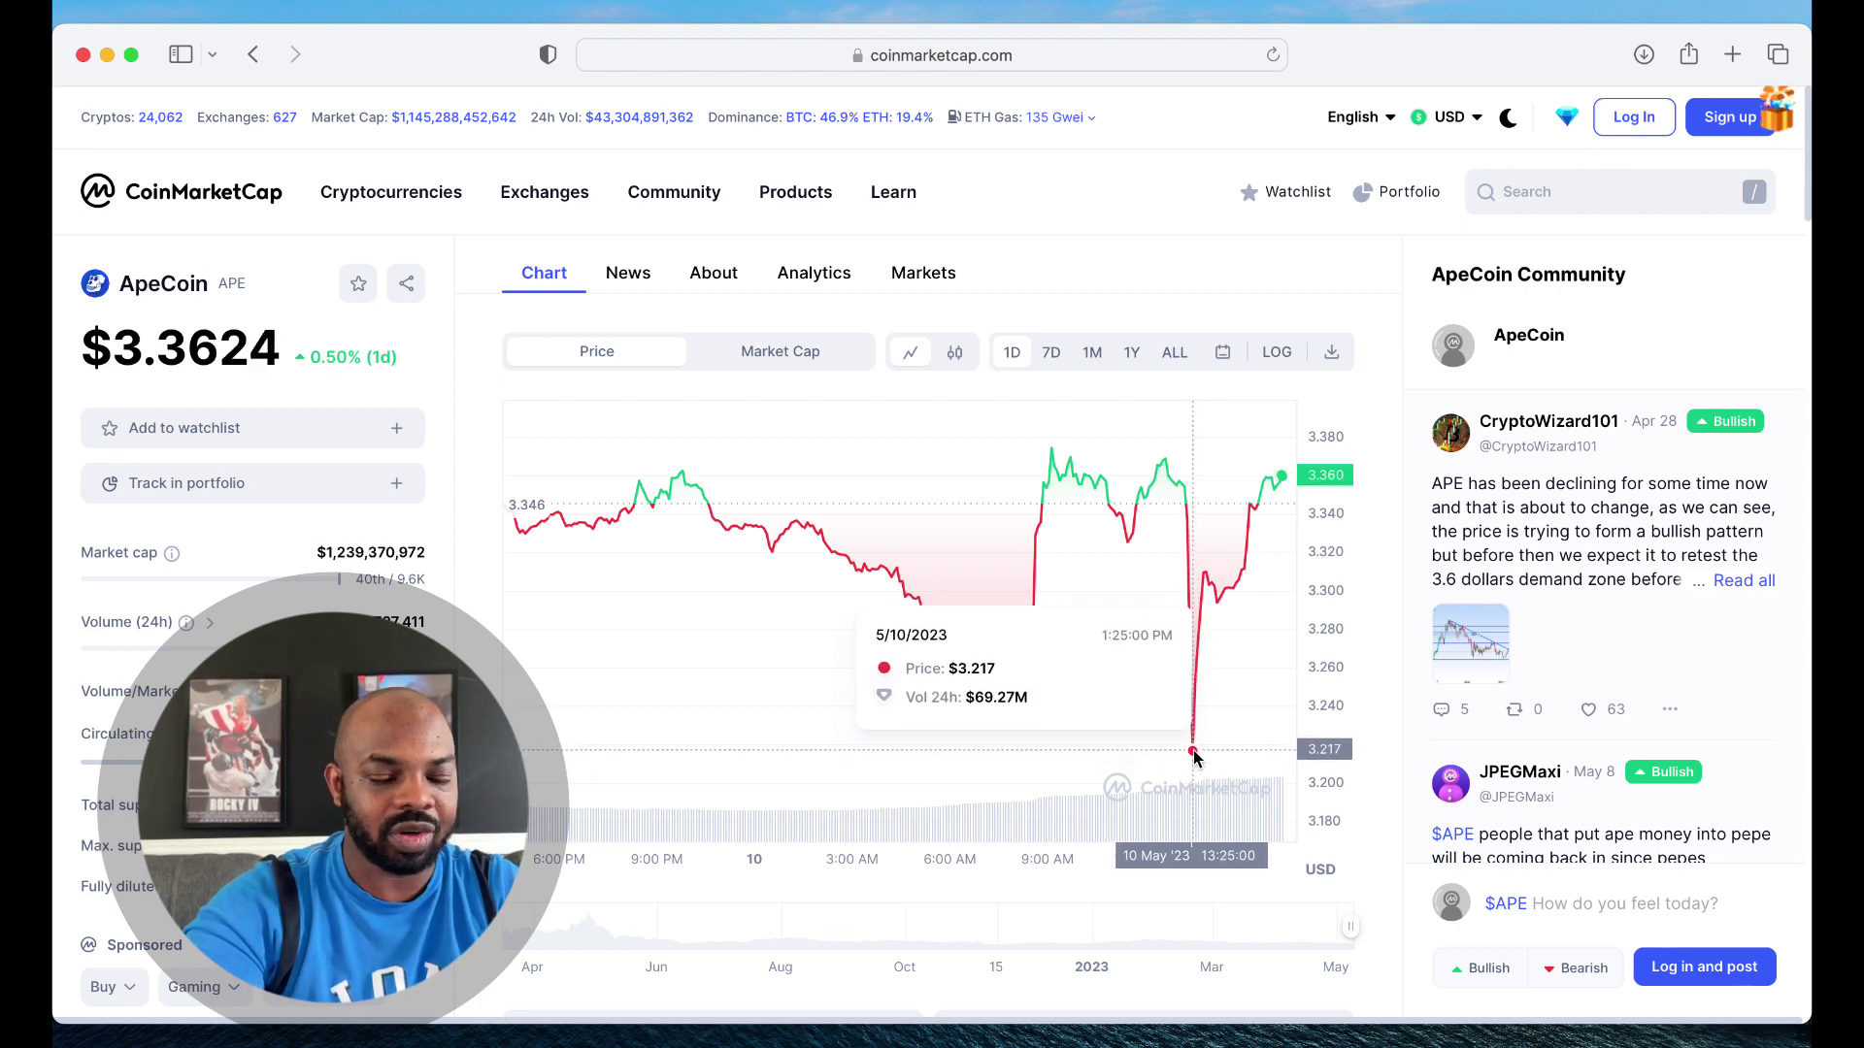
Step: View ApeCoin's 7D, 1M and ALL charts, then return home via the CoinMarketCap logo
left_click(1050, 354)
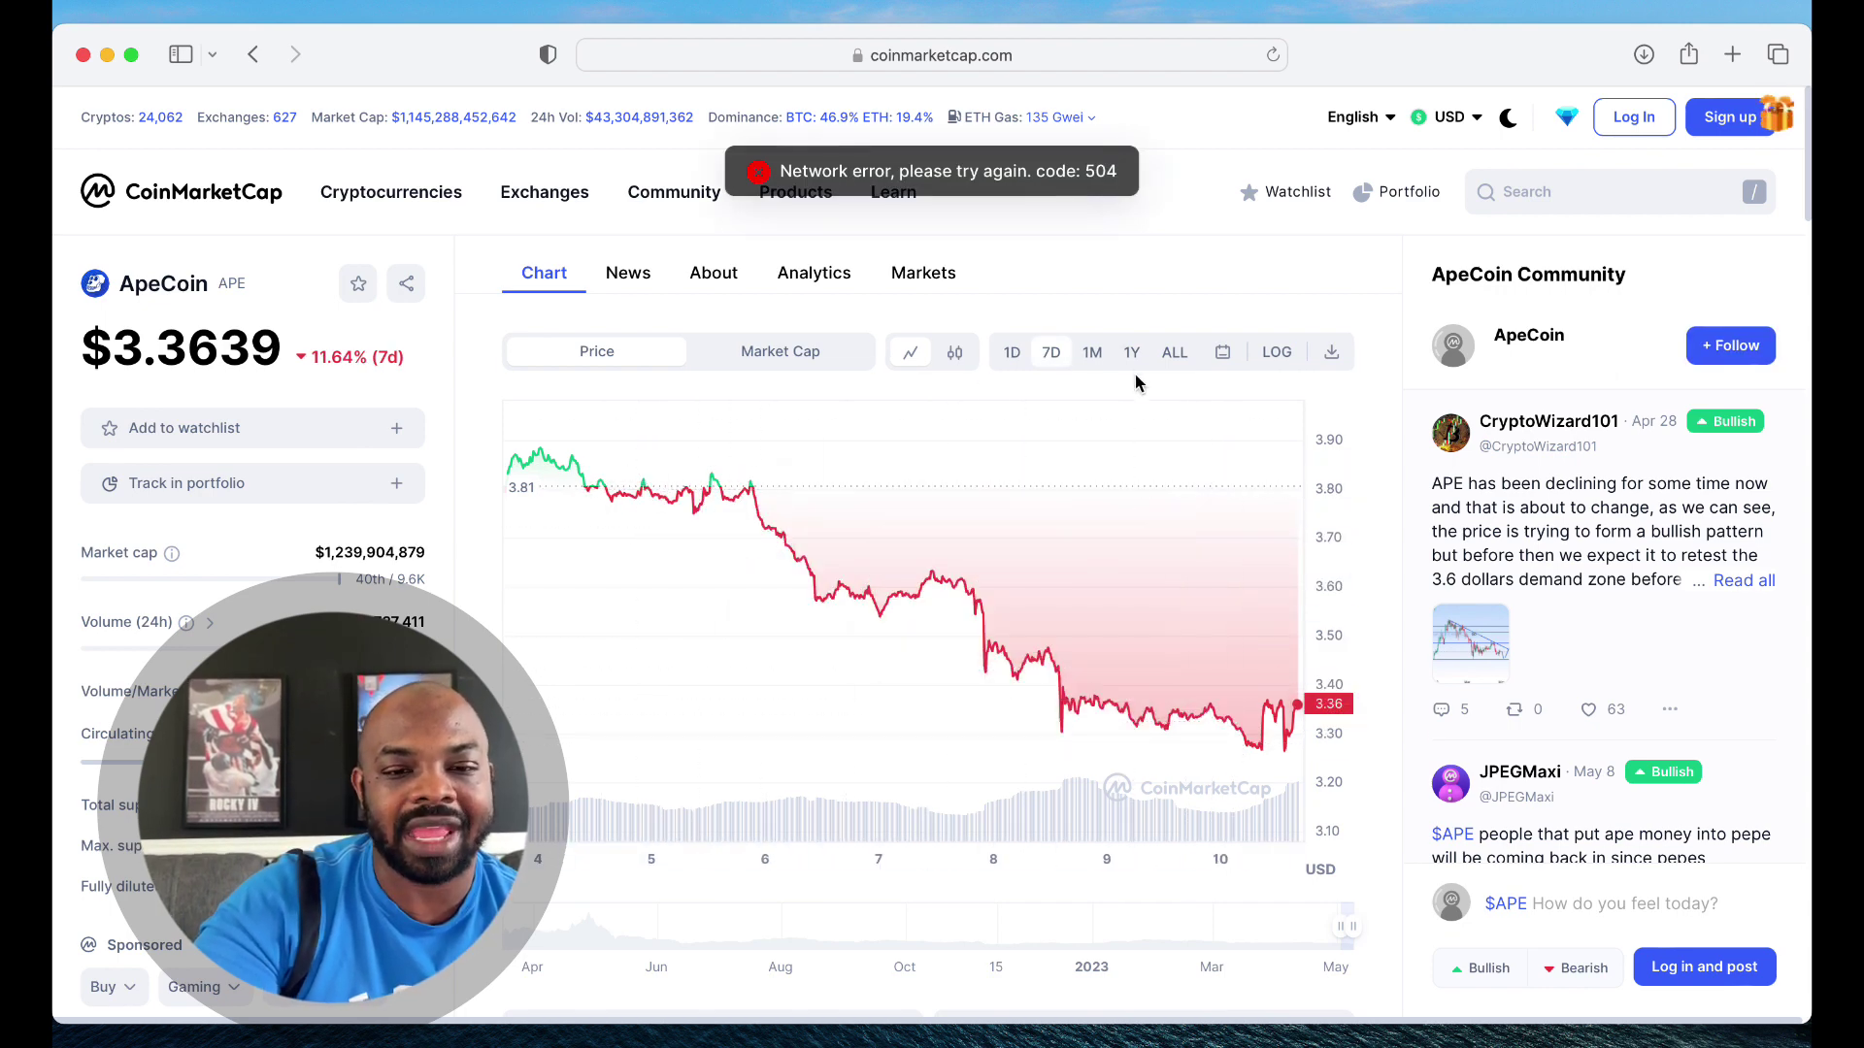
left_click(1090, 362)
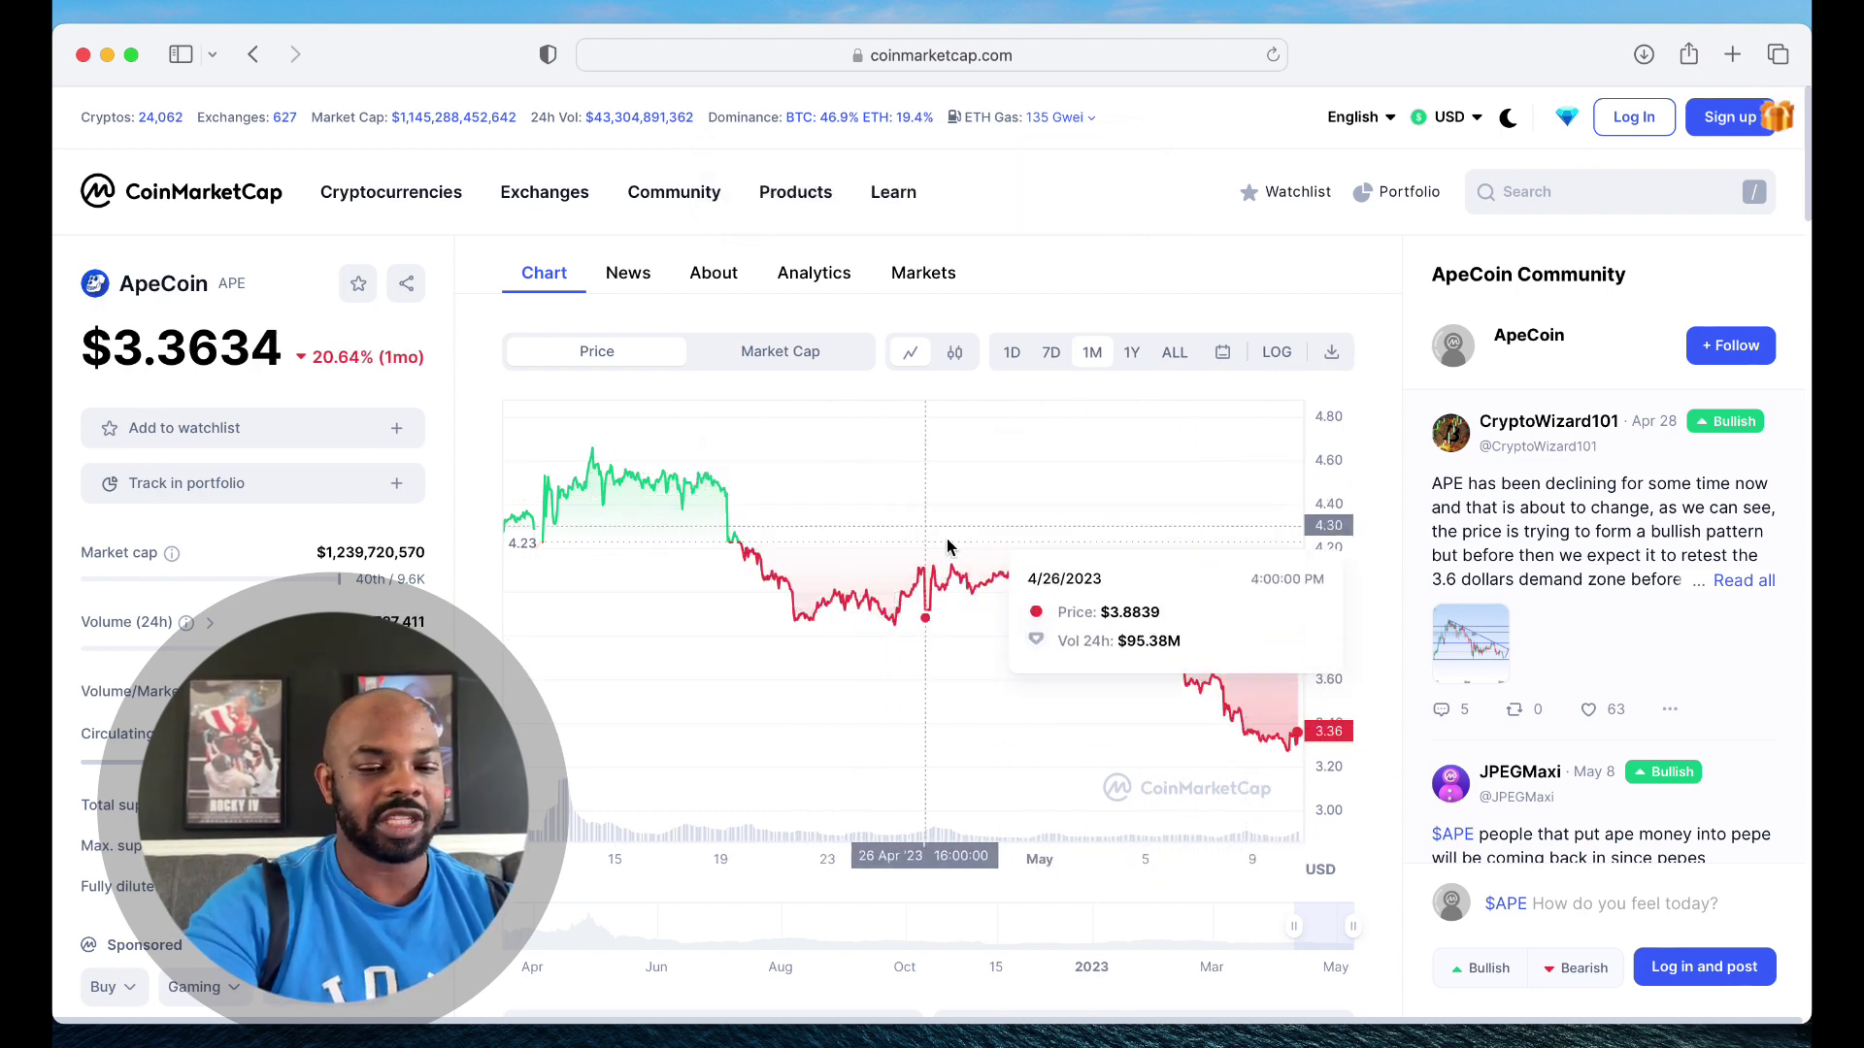
left_click(1169, 354)
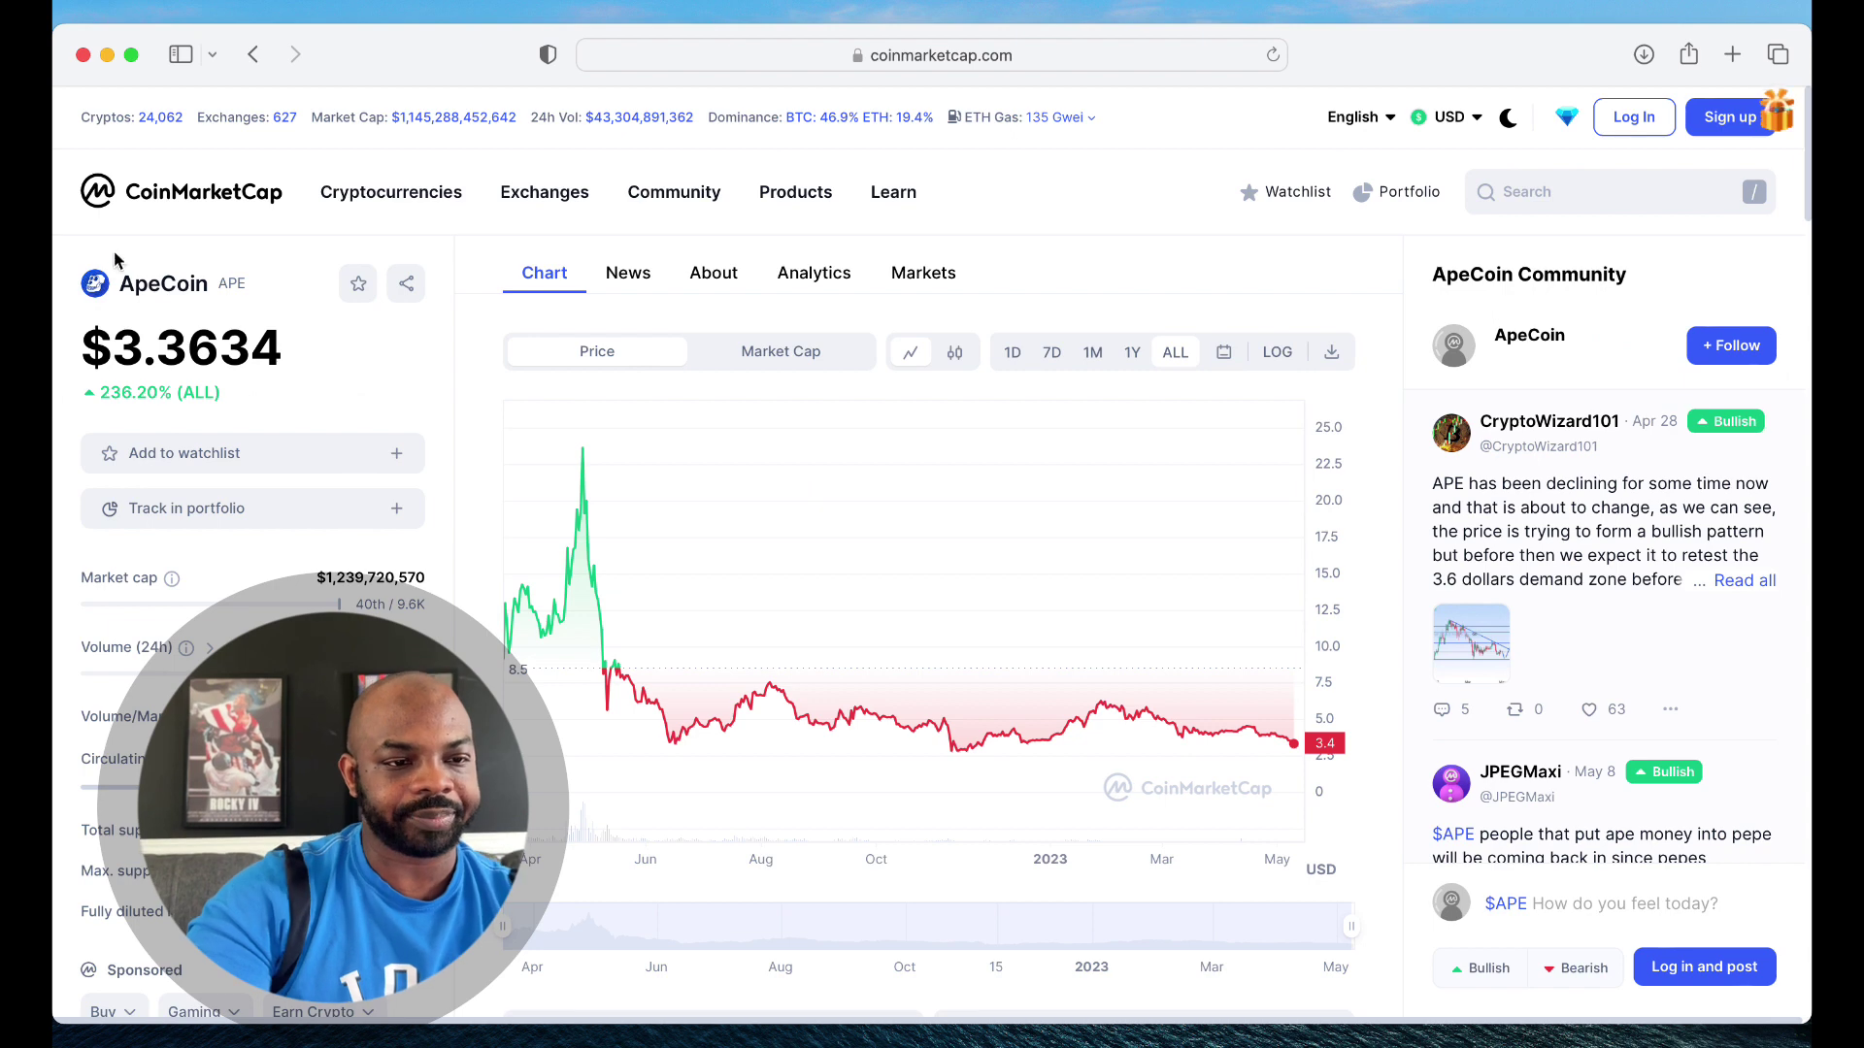
left_click(175, 192)
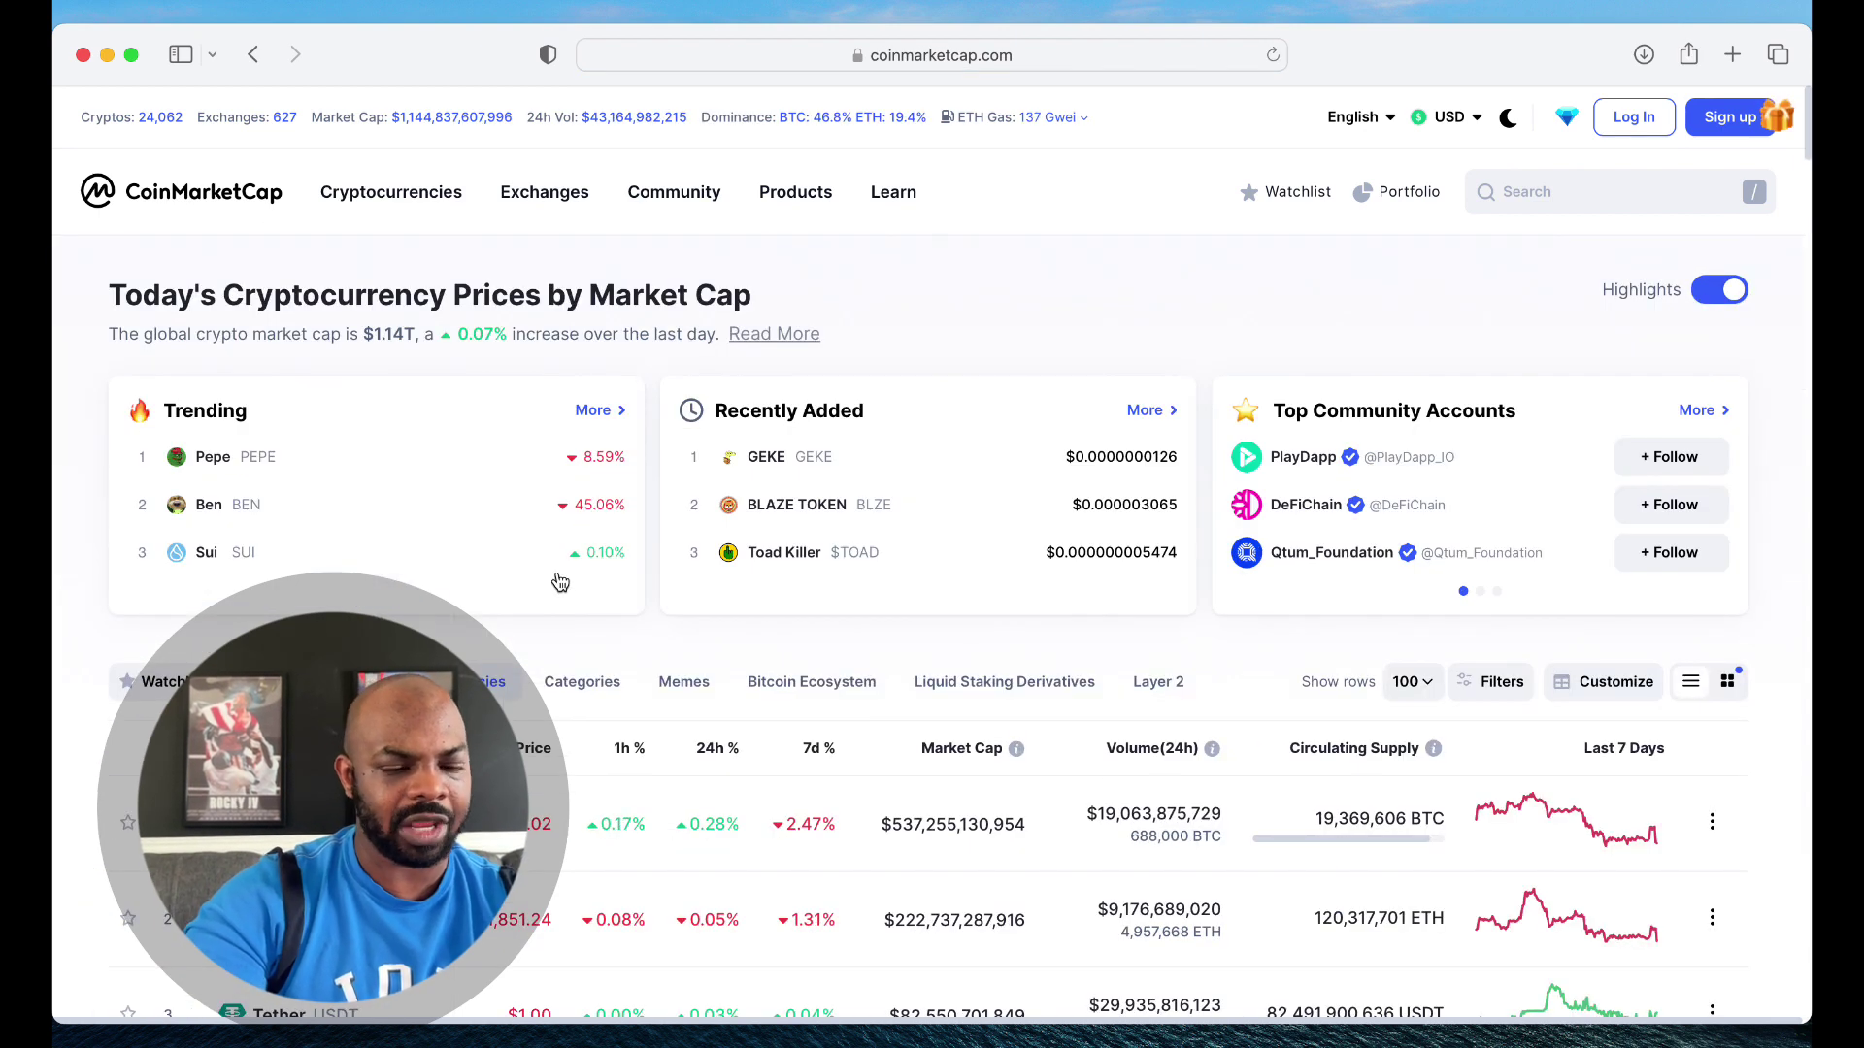